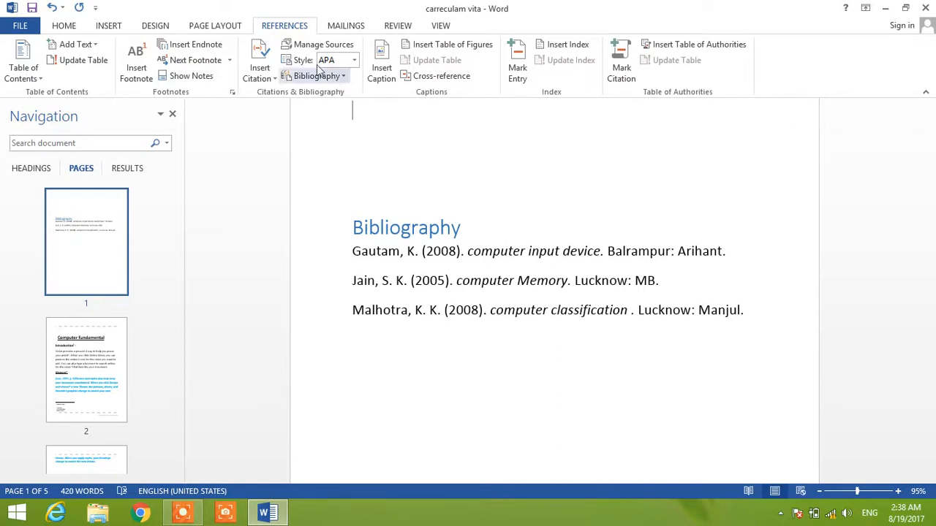
- Examine the source types and their APA bibliography fields offered for a new citation source, including Case and Book, without saving a source
click(274, 81)
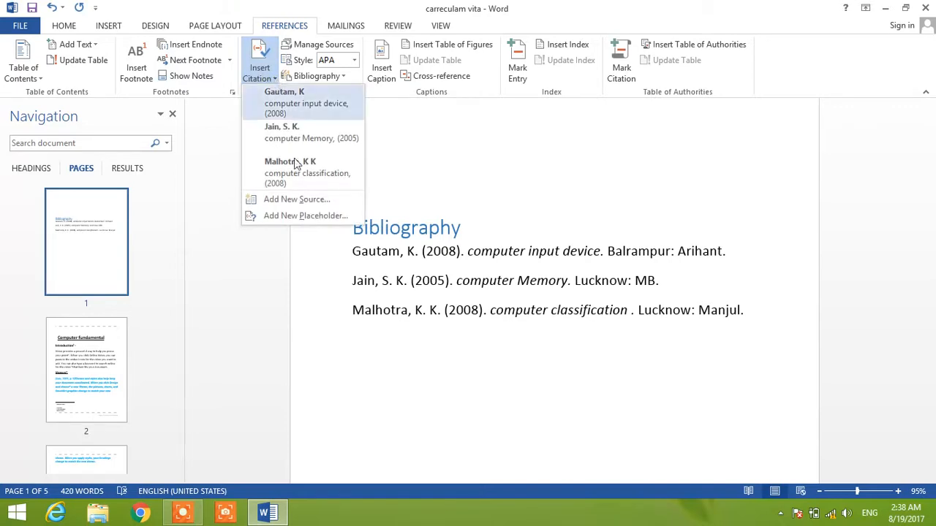
click(302, 204)
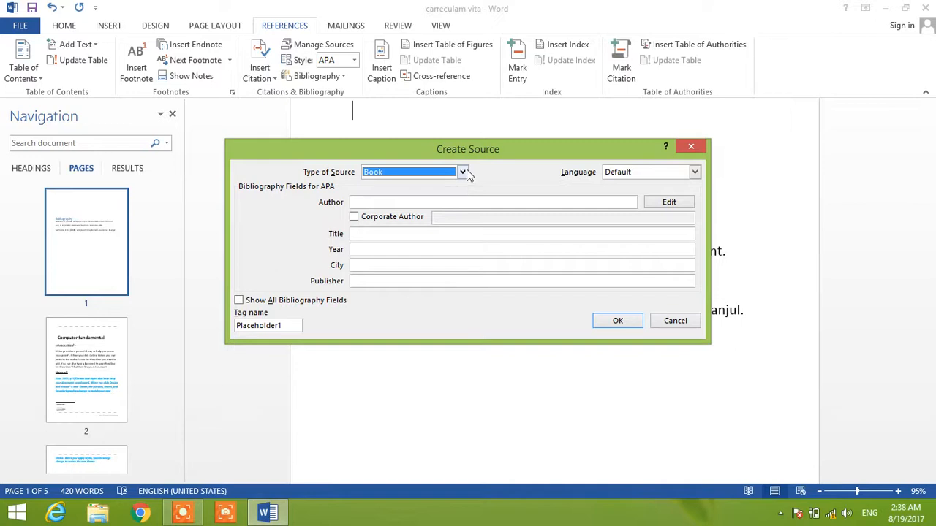
click(462, 173)
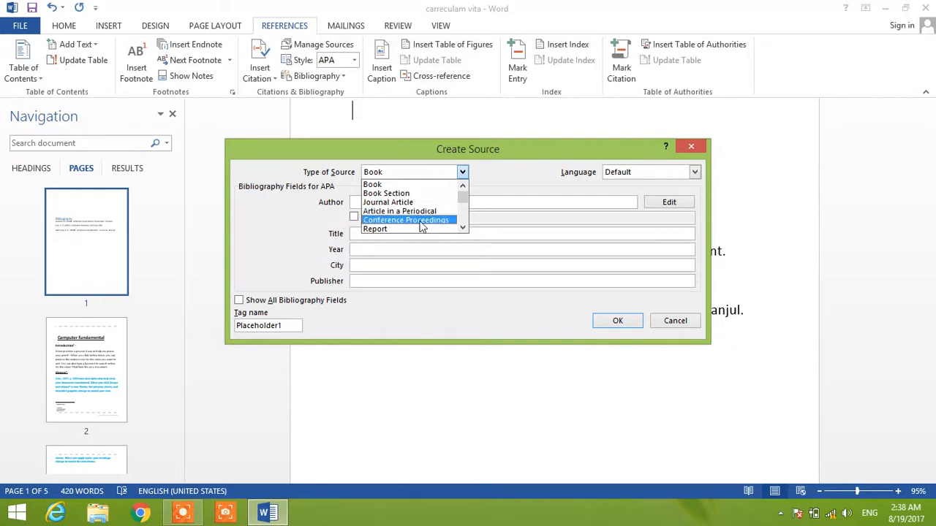
click(462, 229)
click(462, 229)
click(462, 229)
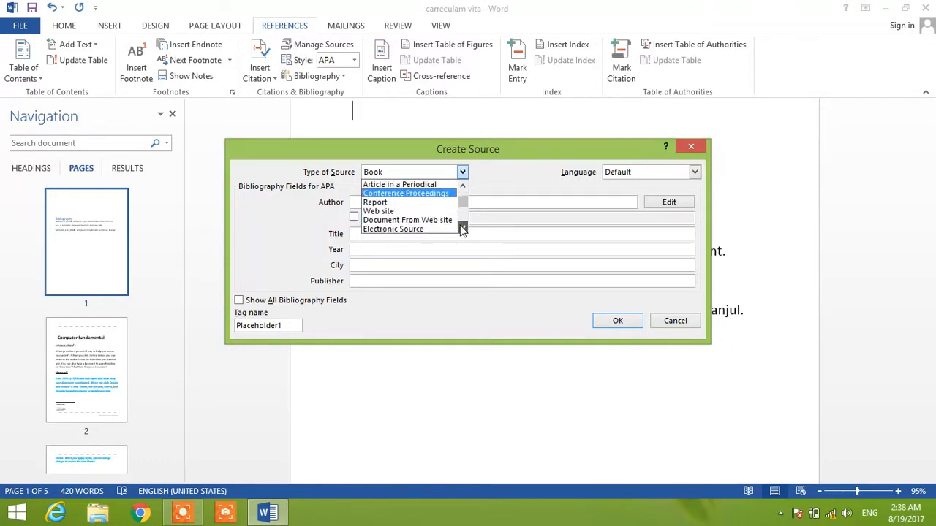
click(462, 229)
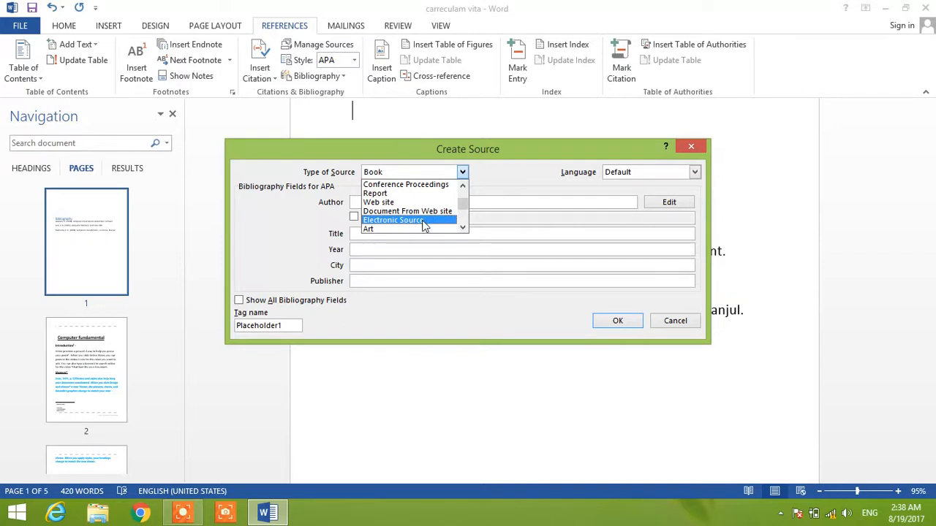
click(463, 230)
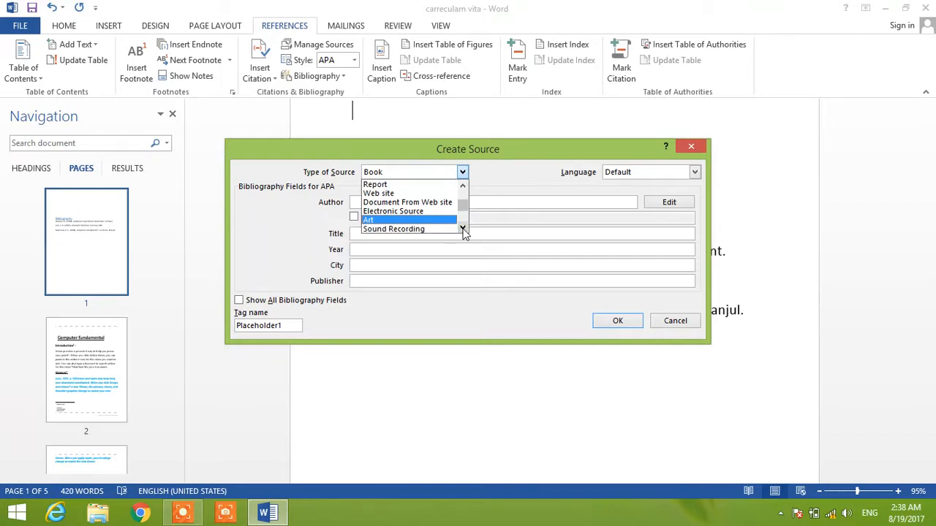
click(463, 229)
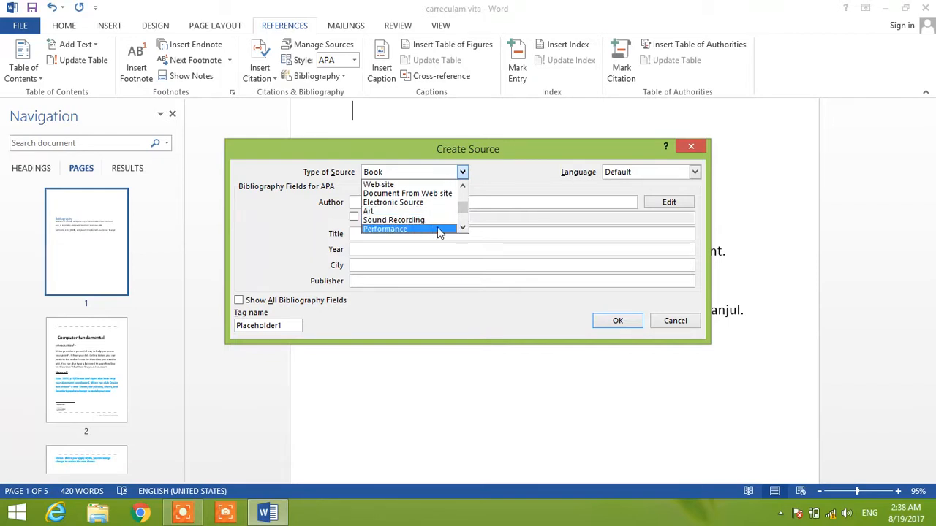
click(463, 229)
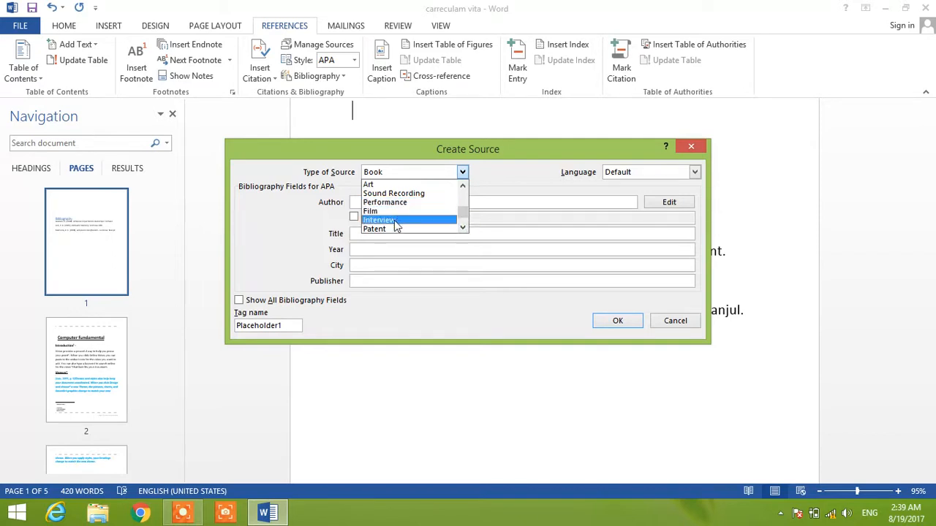
click(462, 229)
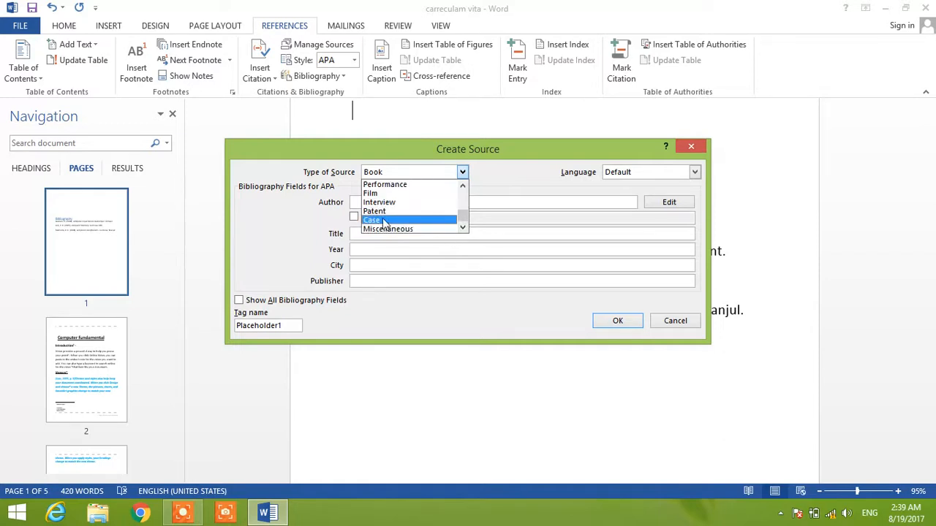
click(385, 221)
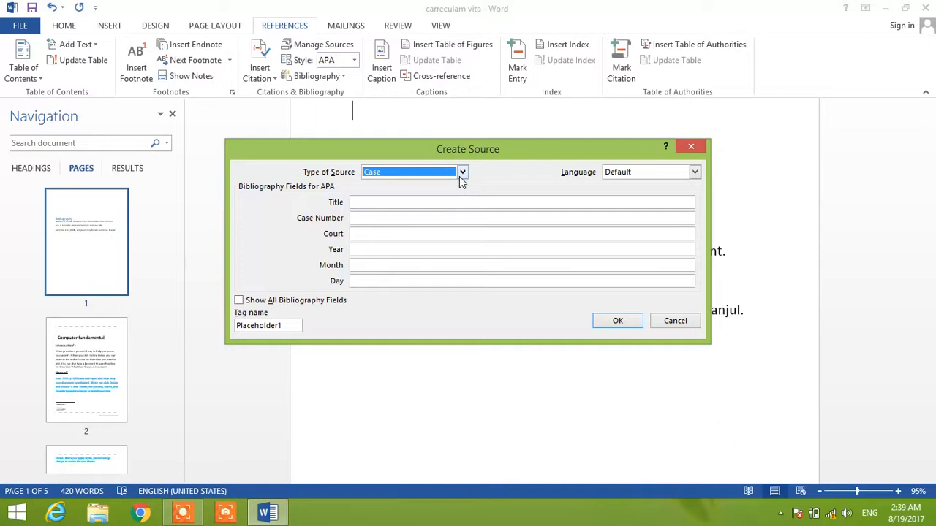
click(463, 173)
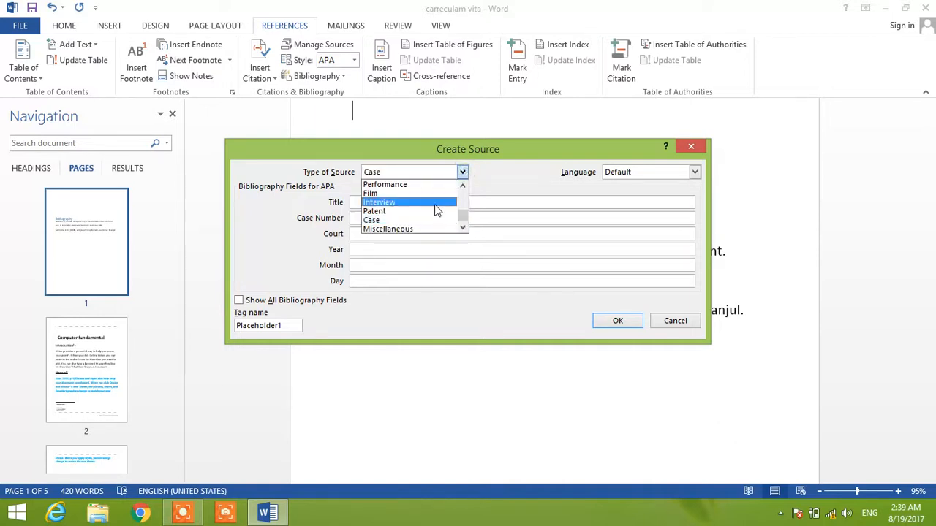
scroll(465, 221, up, 4)
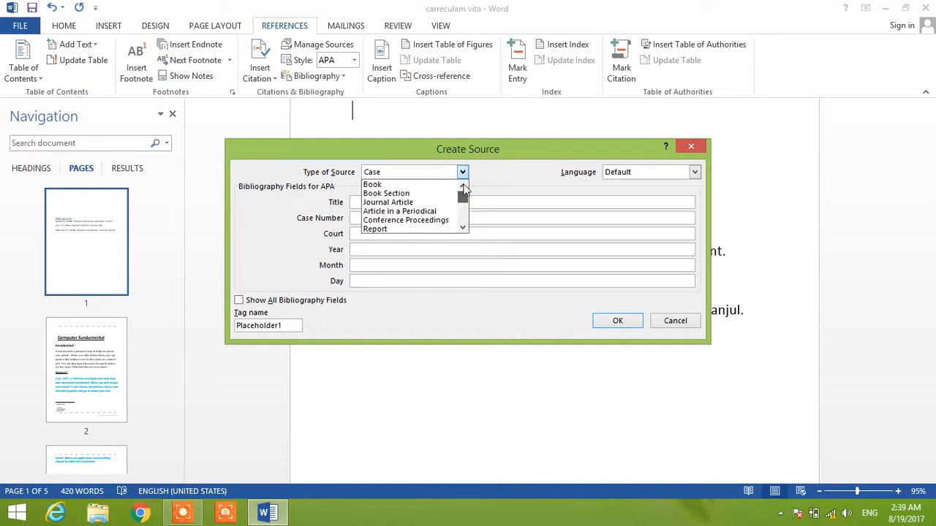
click(402, 187)
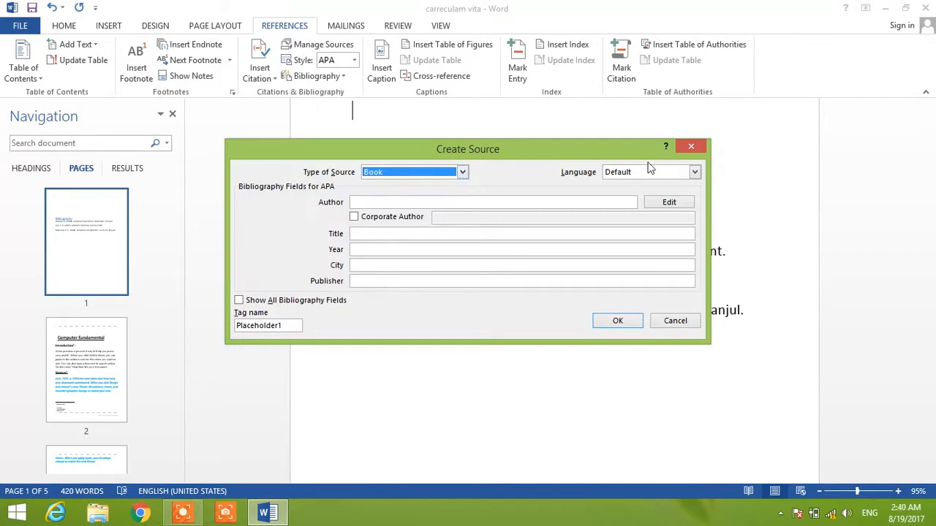
click(691, 146)
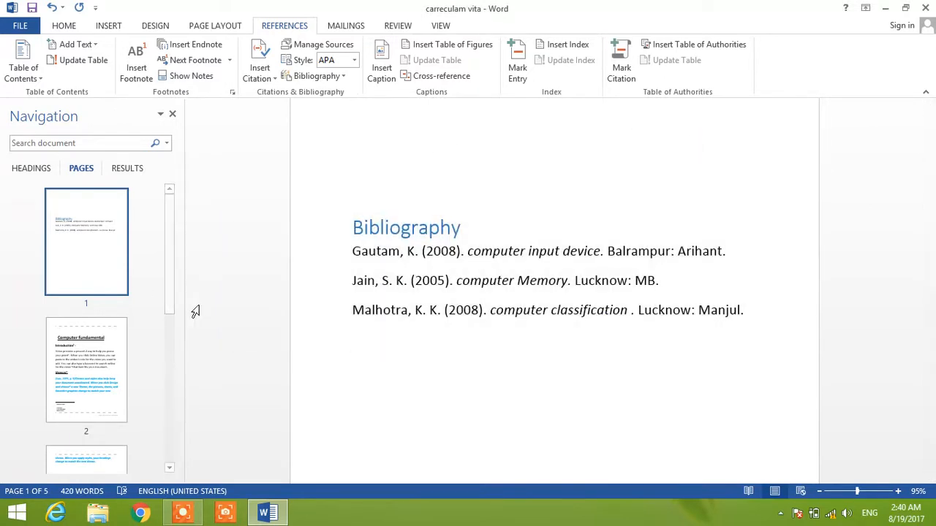
- Review the in-text citations, footnotes and endnotes from page 2 through page 5 of the Computer fundamental document
click(97, 373)
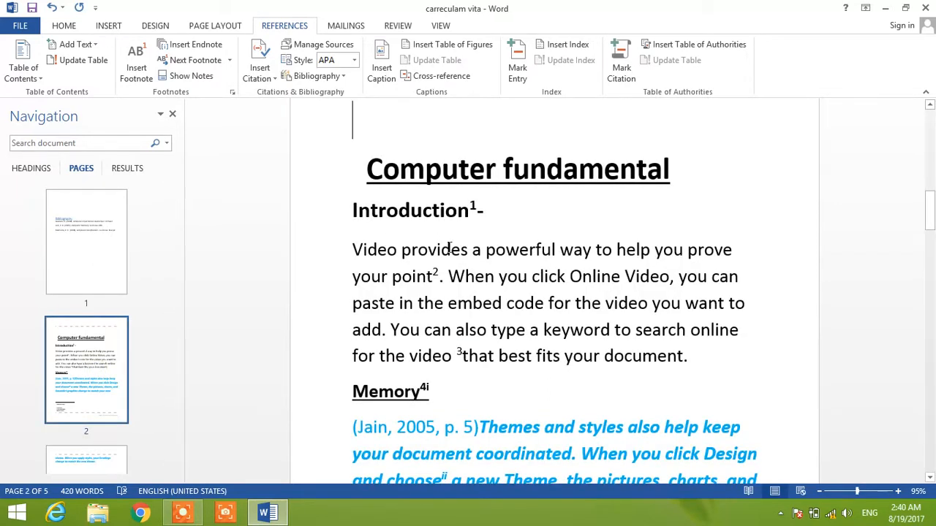
click(586, 203)
drag(930, 206, 902, 221)
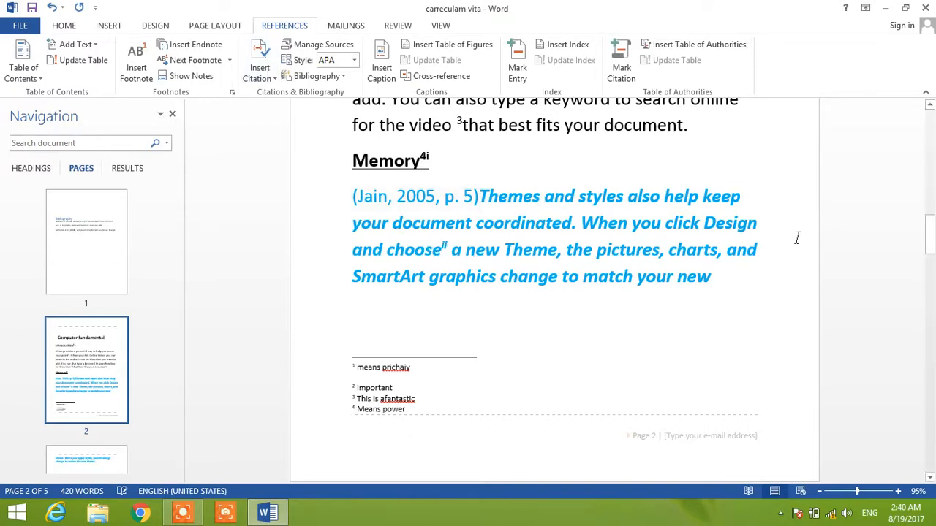
drag(930, 230, 930, 292)
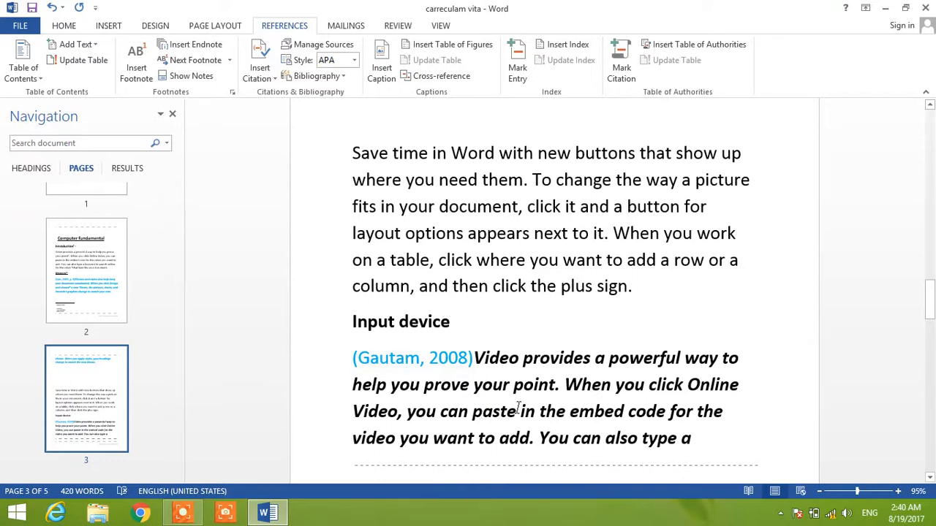
drag(930, 298, 930, 338)
drag(932, 336, 932, 437)
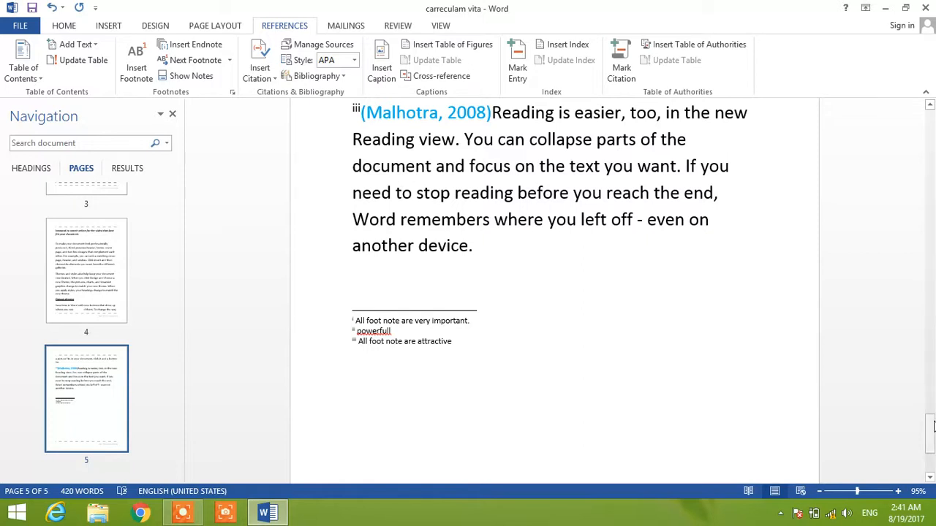
drag(931, 428, 926, 326)
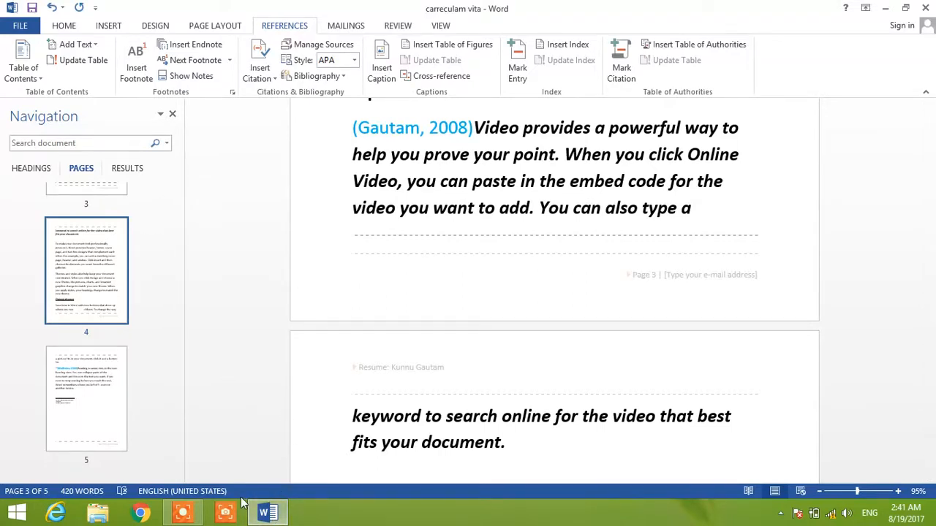
- Create a blank document with page thumbnails shown and fill it with sample text using =rand(8,25)
key(ctrl+n)
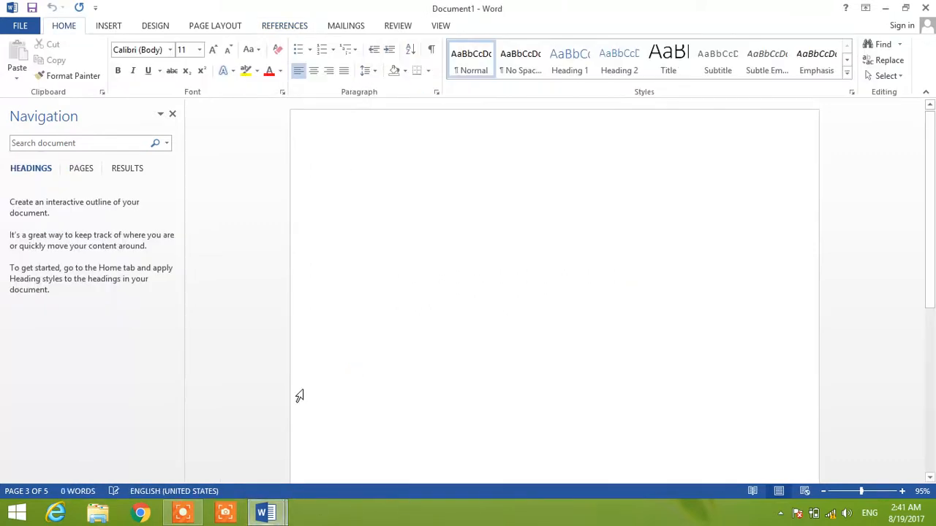
click(81, 170)
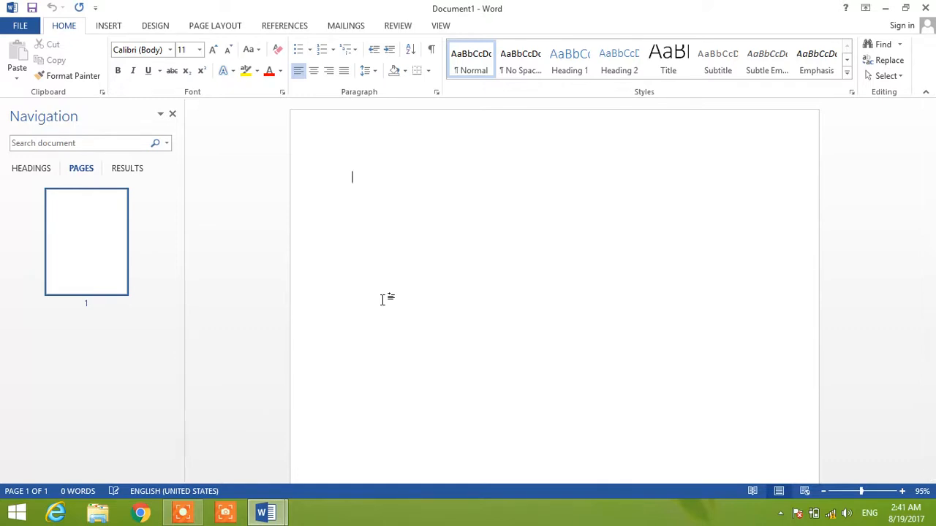
text(=rand(8,25)
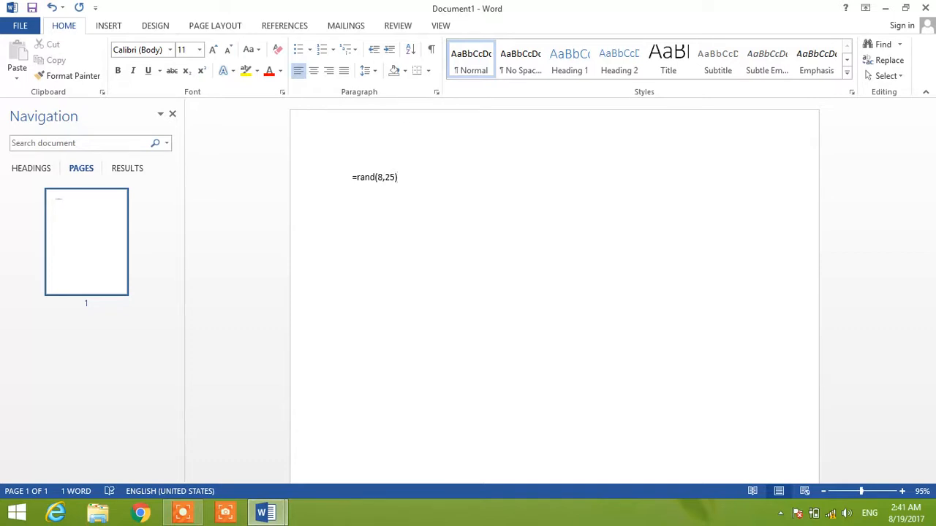
key(Return)
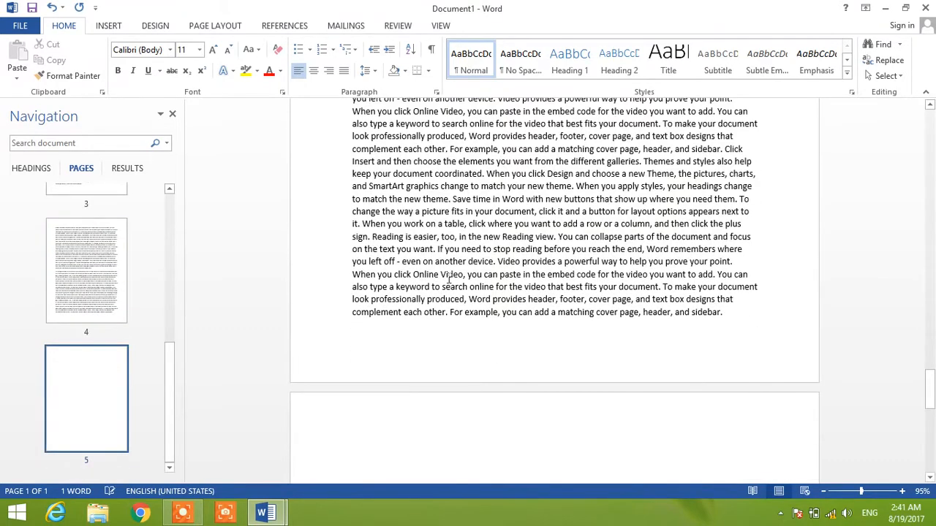
- Add the title "computer" on its own line above the first paragraph of page 1
drag(168, 379, 169, 296)
click(65, 228)
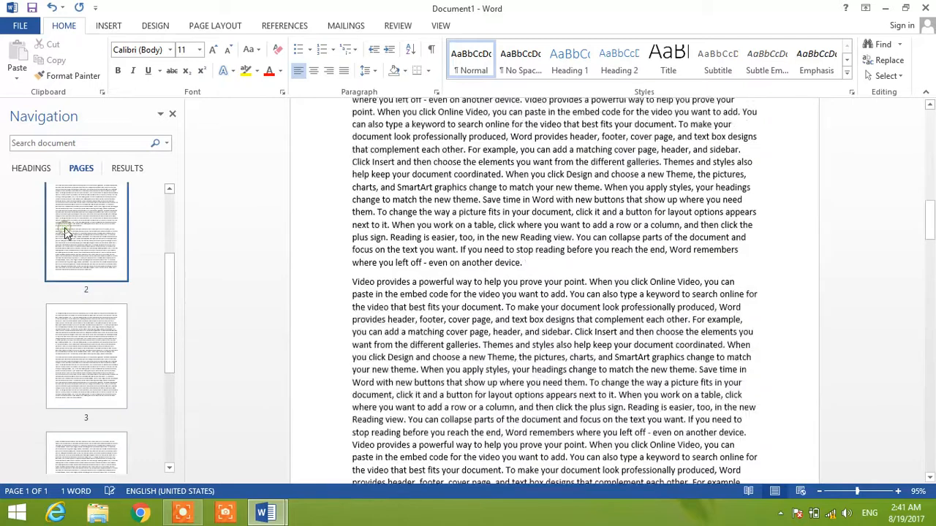
click(88, 343)
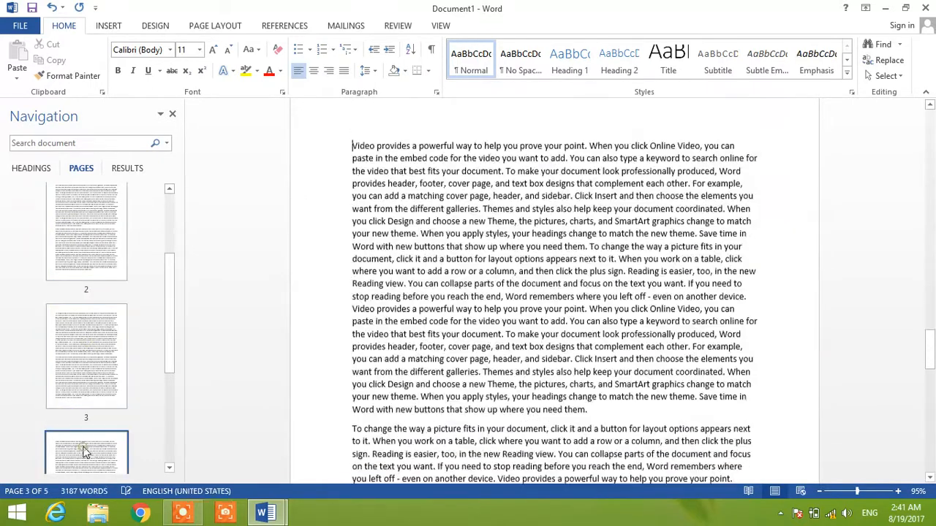
drag(167, 304, 164, 211)
click(102, 209)
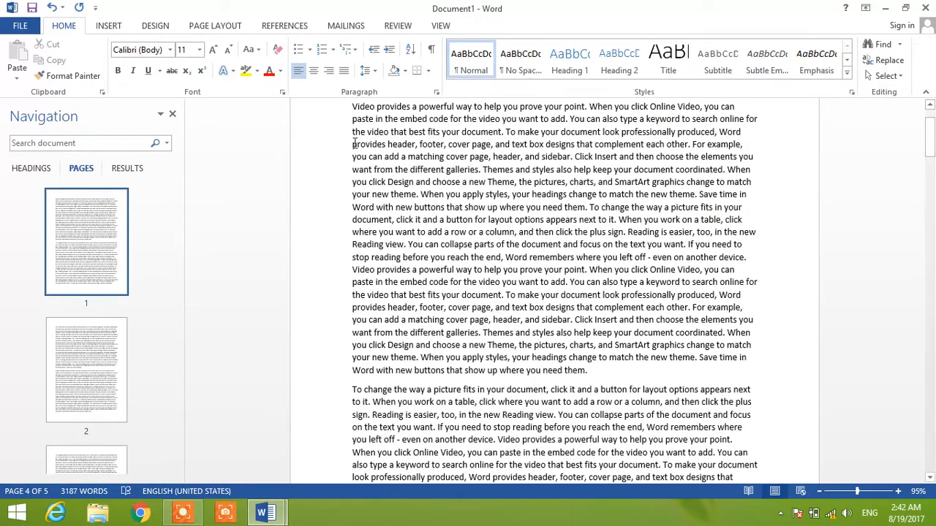
scroll(506, 128, up, 1)
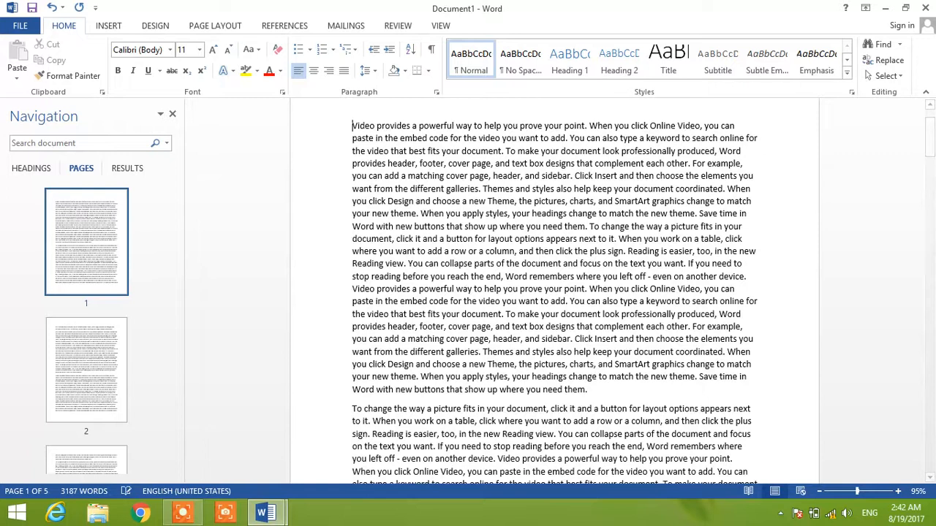
scroll(356, 150, up, 1)
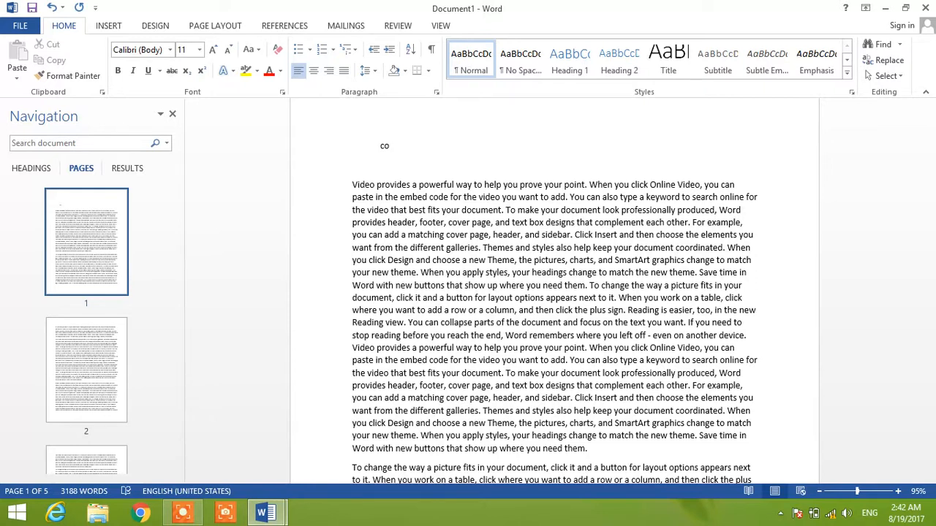
text(mputer)
- Make the title "computer" bold and increase its font size to 46
double_click(397, 147)
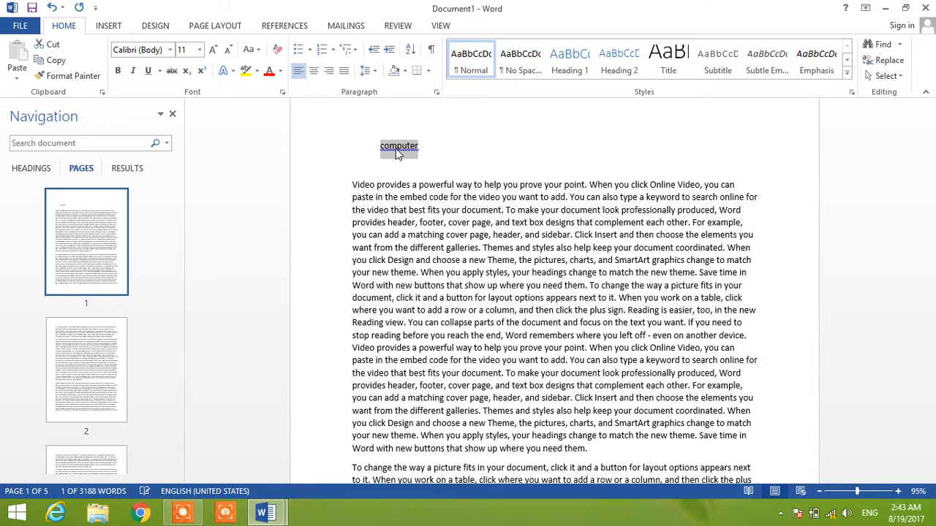
key(ctrl+b)
key(ctrl+shift+period)
key(ctrl+shift+period)
key(ctrl+shift+period)
key(ctrl+shift+period)
key(ctrl+shift+period)
key(ctrl+shift+period)
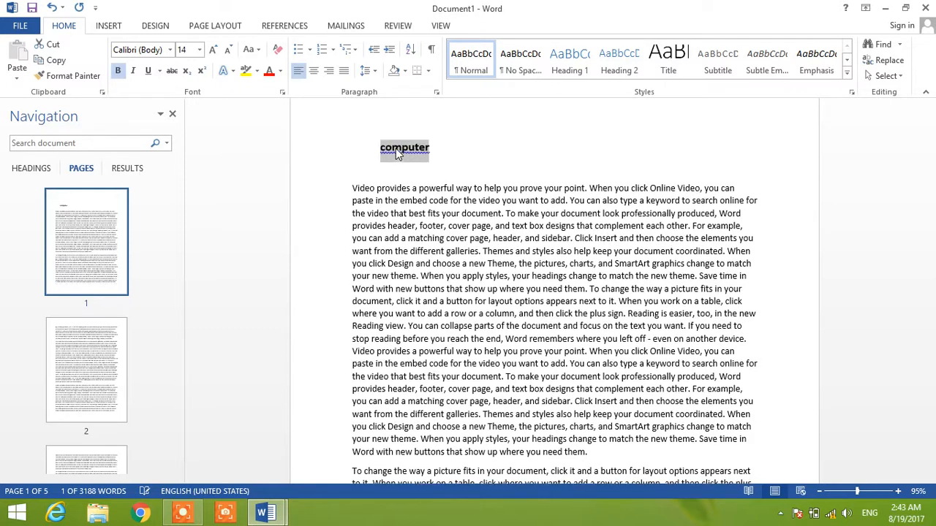
key(ctrl+bracketright)
key(ctrl+bracketright)
key(ctrl+bracketright)
key(ctrl+bracketright)
key(ctrl+bracketright)
key(ctrl+bracketright)
key(ctrl+bracketright)
key(ctrl+bracketright)
key(ctrl+bracketright)
key(ctrl+bracketright)
key(ctrl+bracketright)
key(ctrl+bracketright)
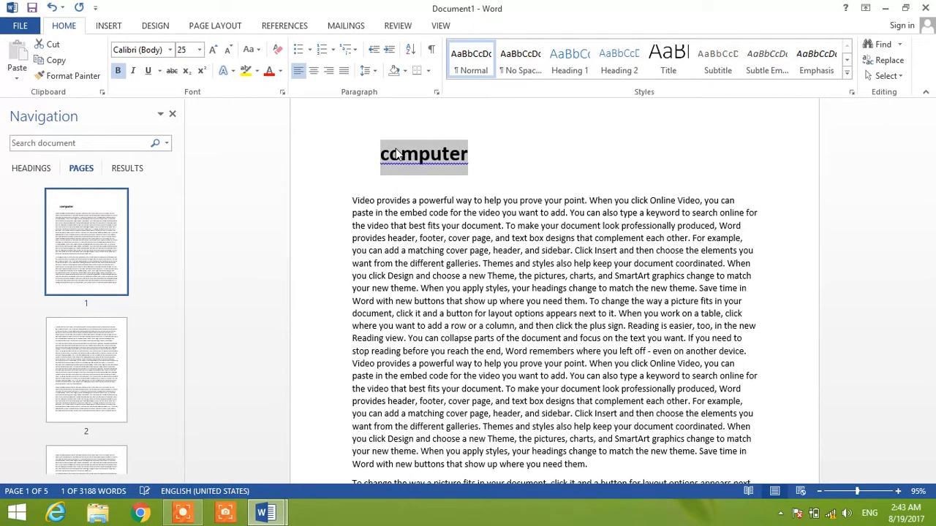
key(ctrl+bracketright)
key(ctrl+bracketright)
key(ctrl+bracketright)
key(ctrl+bracketright)
key(ctrl+bracketright)
key(ctrl+bracketright)
key(ctrl+bracketright)
key(ctrl+bracketright)
key(ctrl+bracketright)
key(ctrl+bracketright)
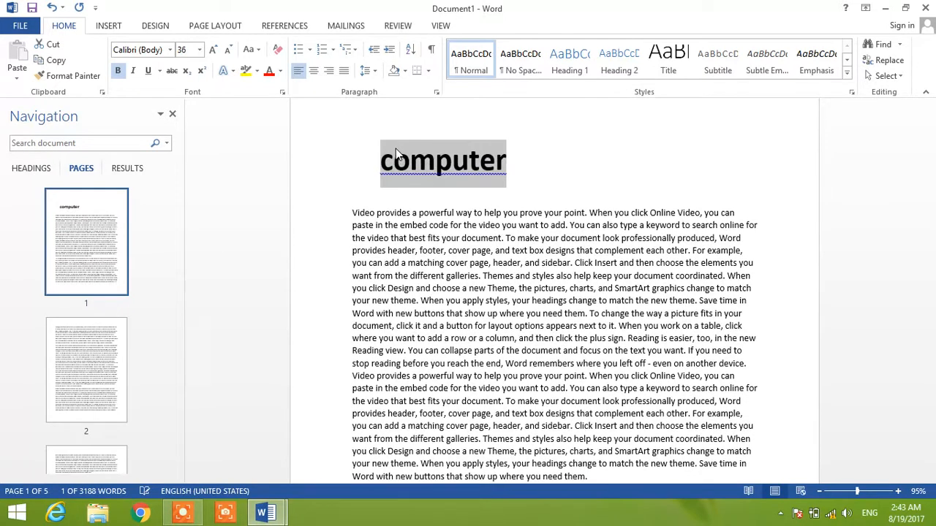
key(ctrl+bracketright)
key(ctrl+bracketright)
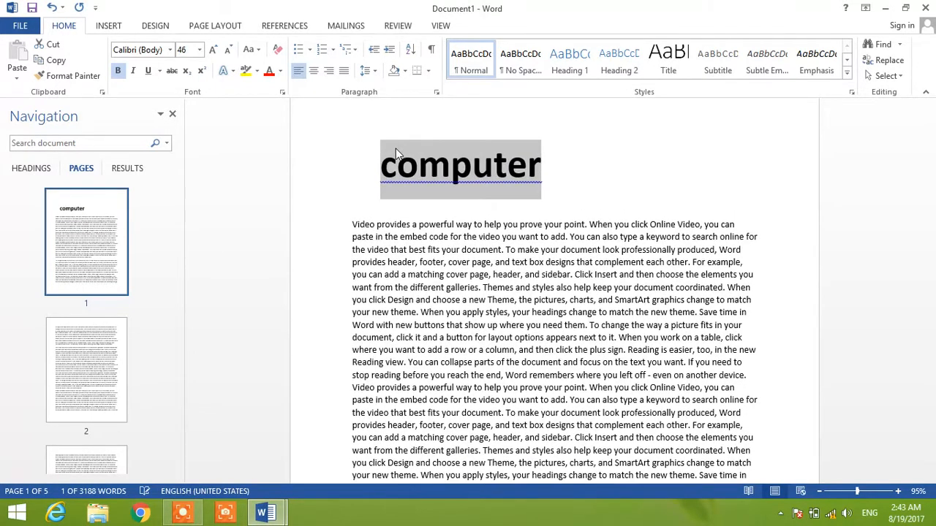
- Change the title to sentence case and center it on page 1
click(260, 54)
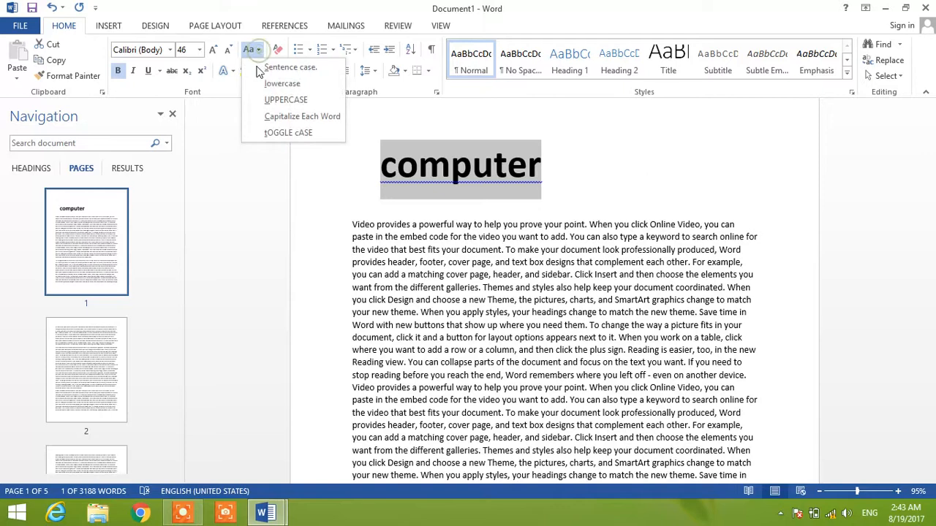
click(262, 67)
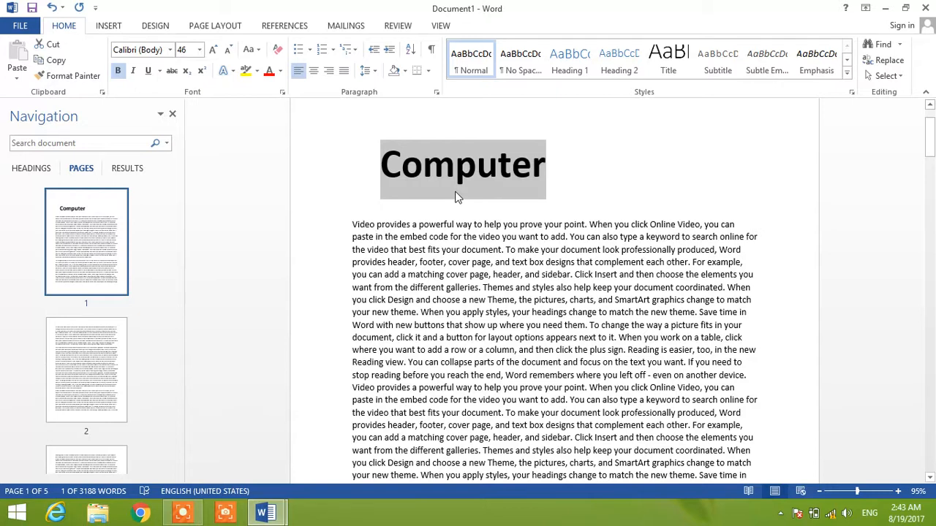
key(ctrl+e)
- Apply the Heading 1 style to "Video" at the start of the first paragraph and put it on its own line
click(430, 225)
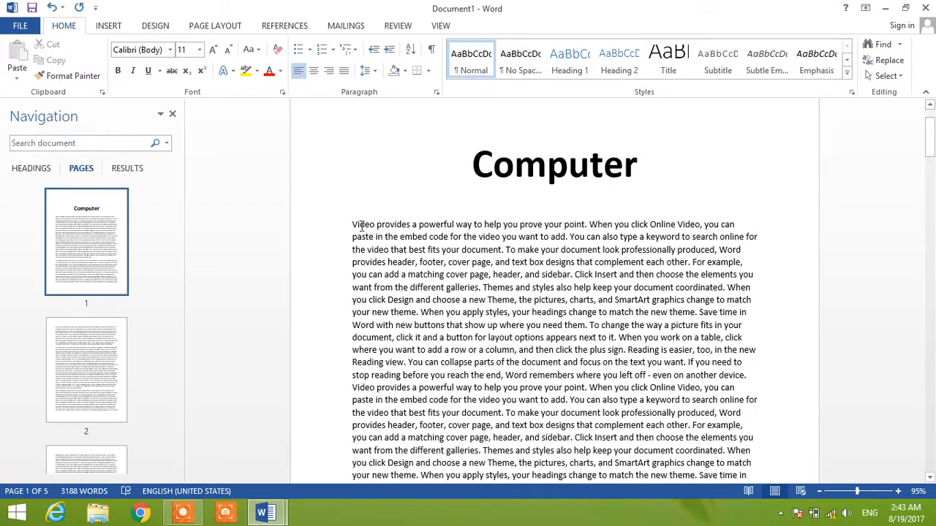
double_click(361, 226)
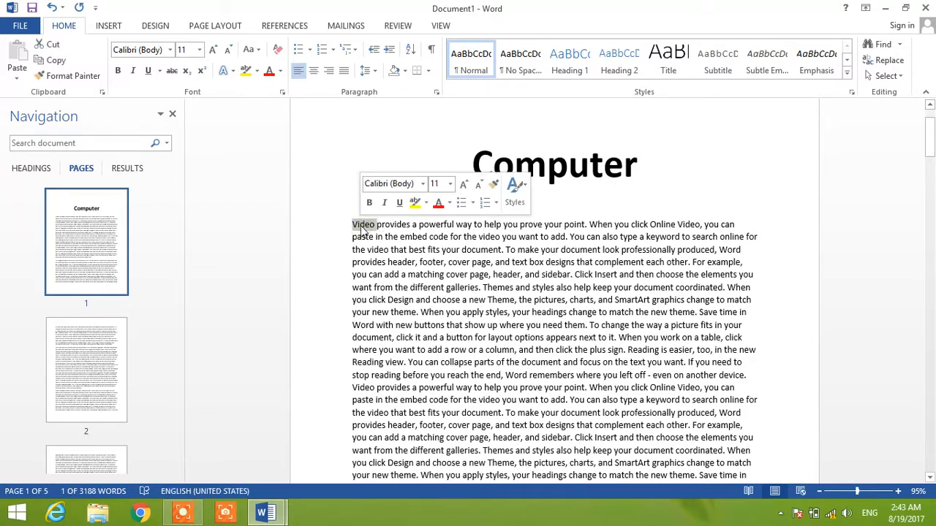
click(571, 65)
key(Right)
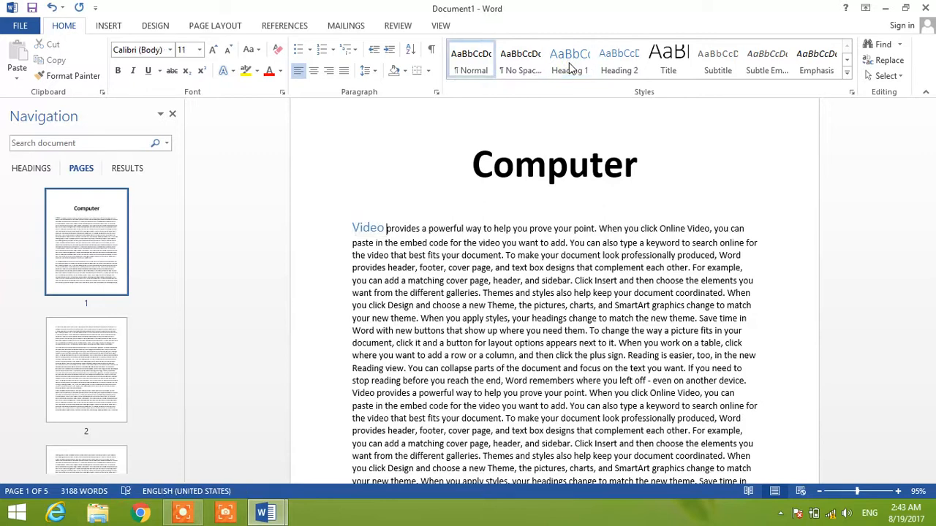
key(Return)
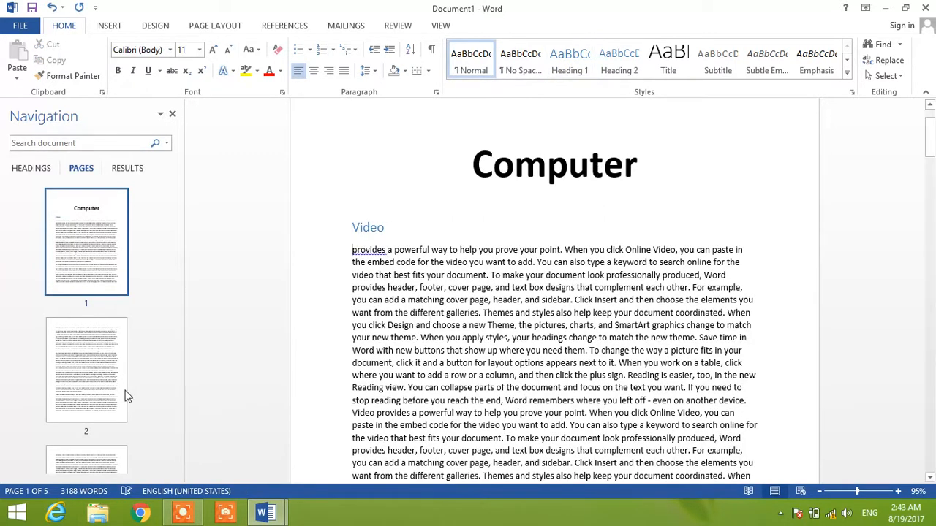
- Turn the word "keep" at the start of page 2 into a Heading 1 on its own line
click(110, 336)
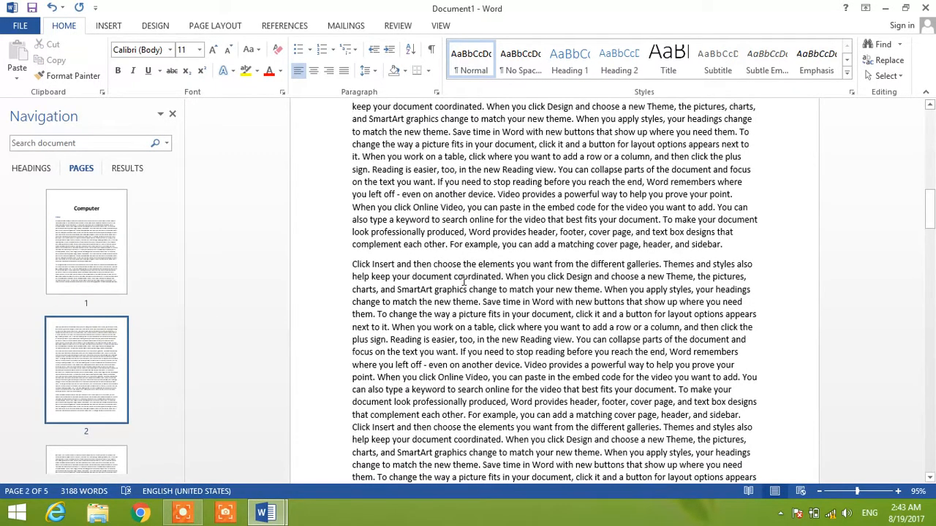
double_click(358, 108)
click(576, 67)
key(Right)
key(Return)
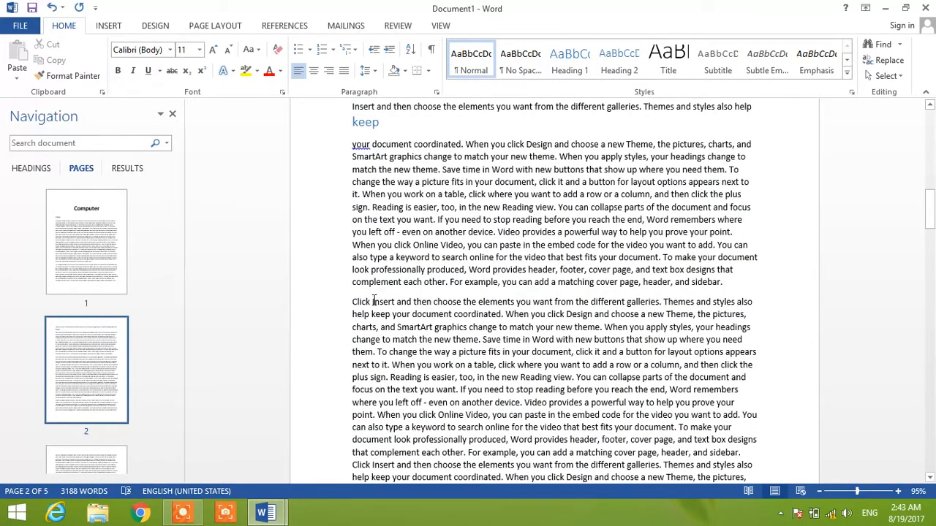
- Turn the words "you click" at the start of page 3 into a Heading 1 on their own line
click(88, 468)
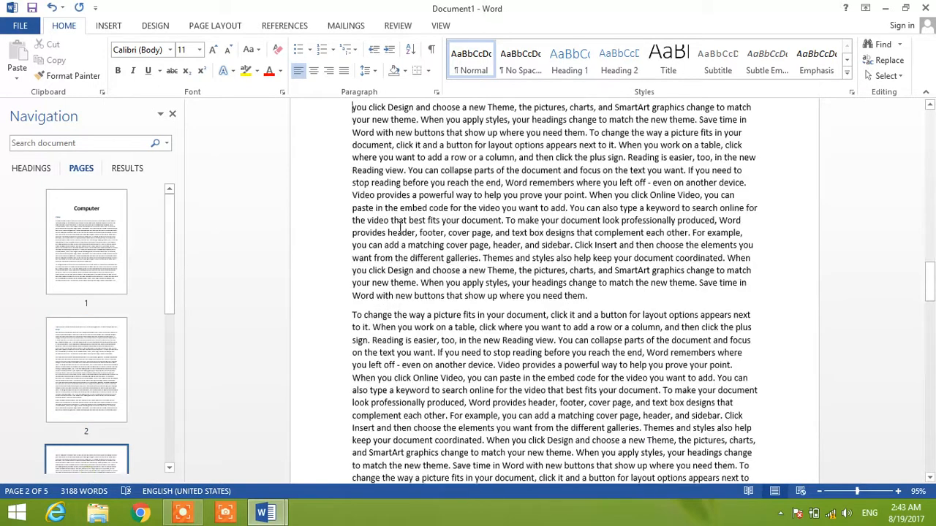
drag(388, 106, 353, 106)
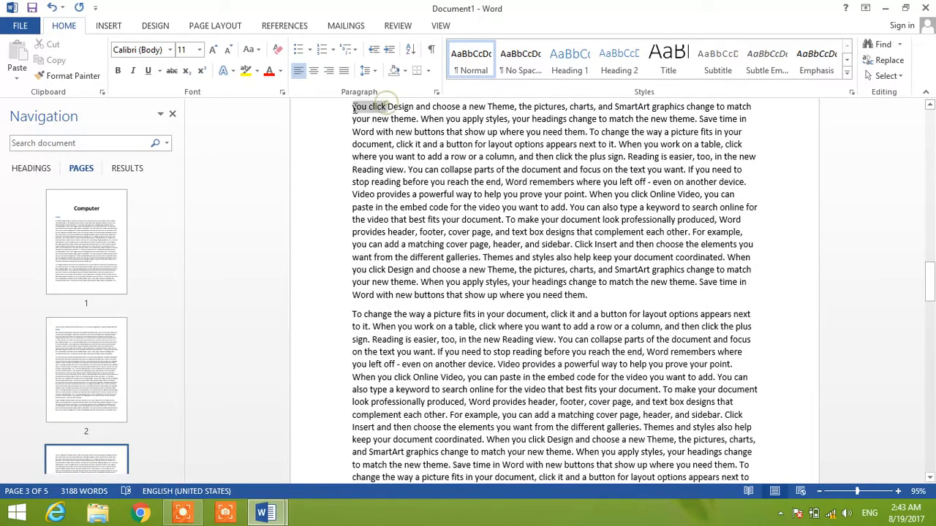
click(501, 73)
click(569, 68)
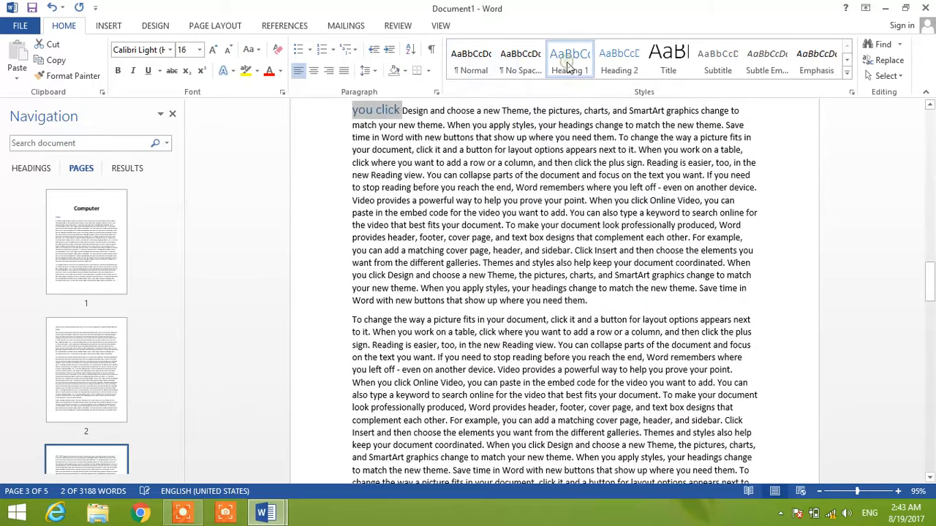
key(Right)
key(Return)
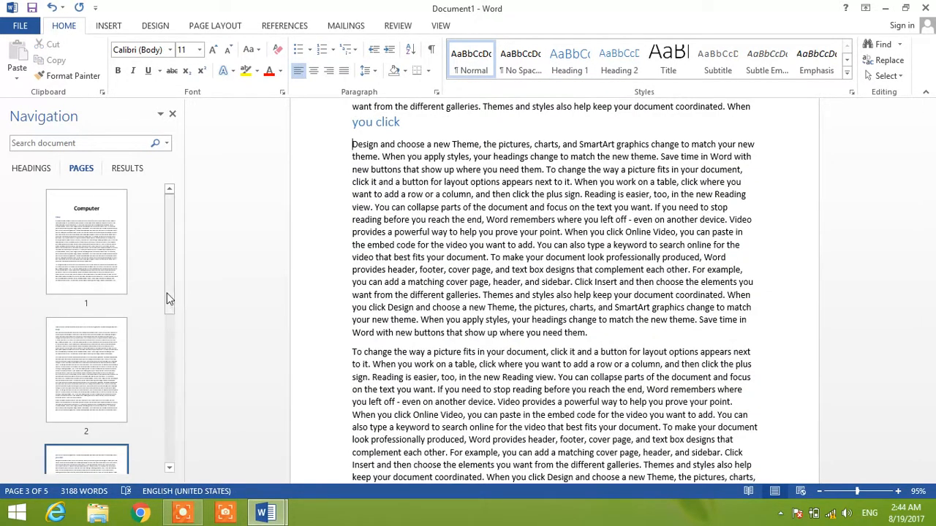
- Turn the words "charts, and" at the start of page 4 into a Heading 1 on their own line
scroll(167, 320, down, 5)
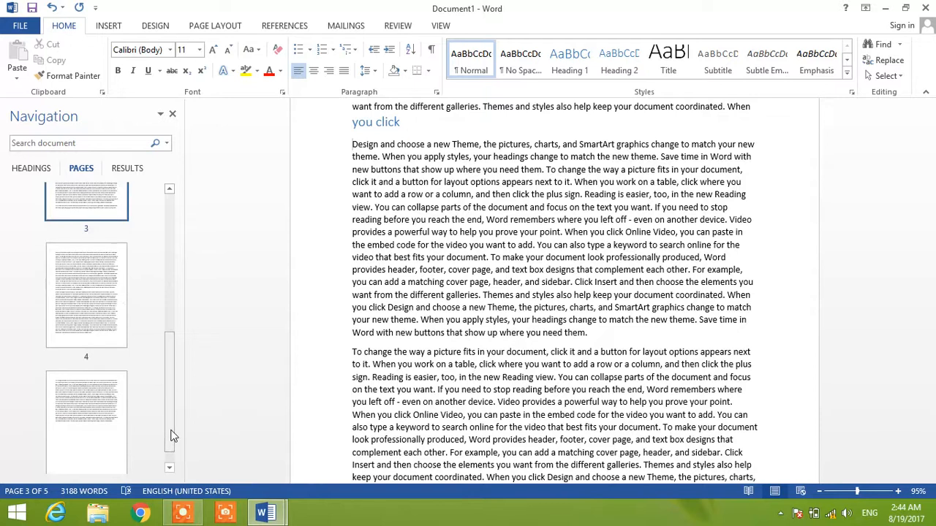
click(95, 291)
drag(394, 109, 311, 117)
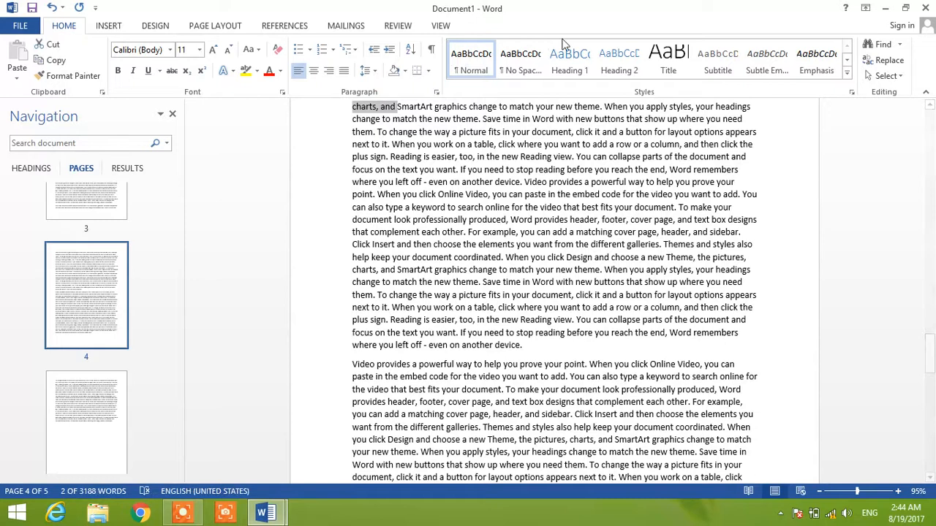
click(570, 60)
key(Right)
key(Return)
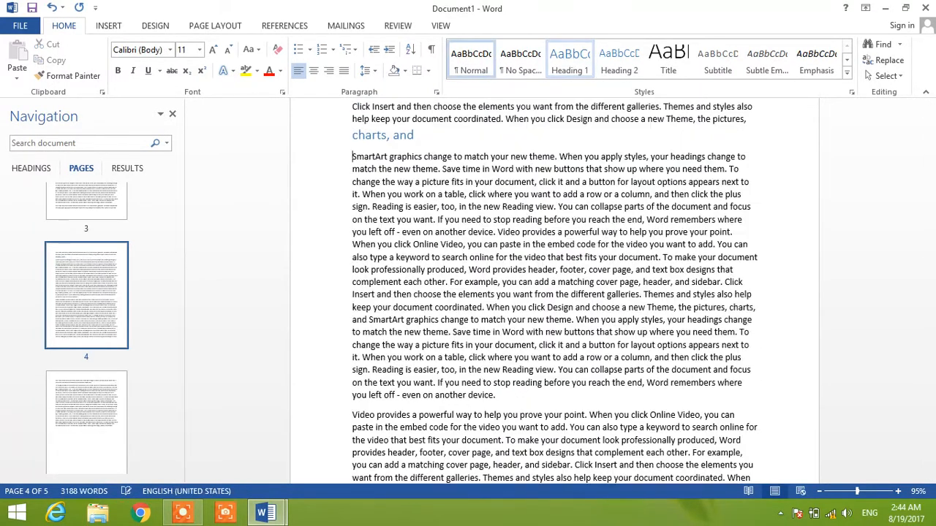
- Turn "To change" at the start of the last paragraph on page 5 into a Heading 1 on its own line
click(82, 406)
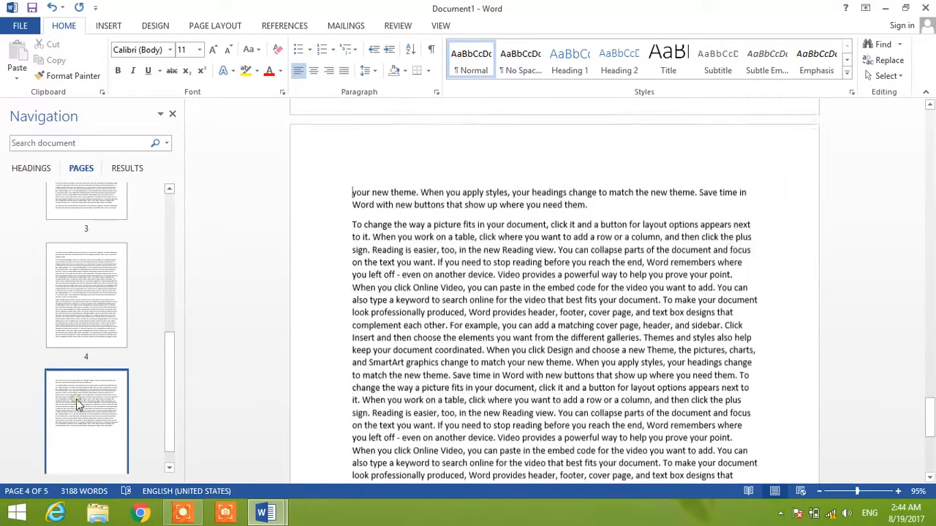
drag(390, 137, 342, 142)
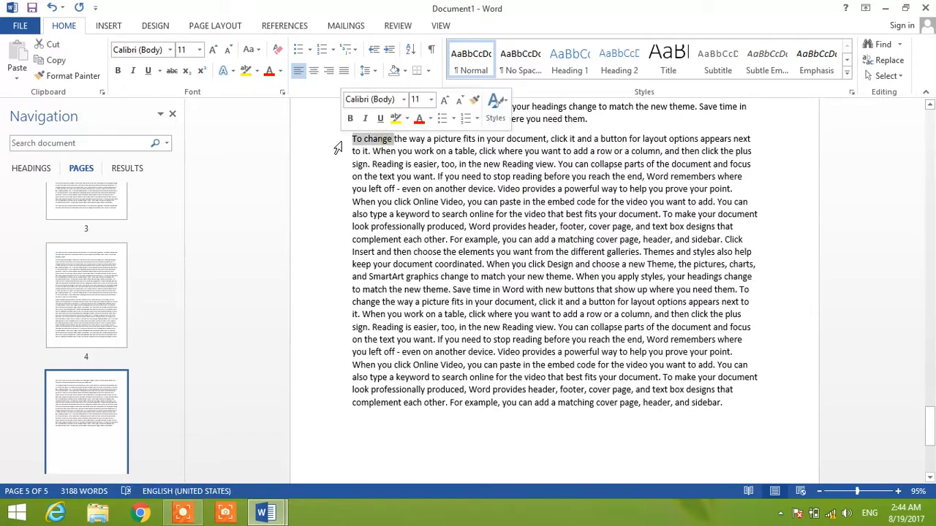
click(564, 65)
key(Right)
key(Return)
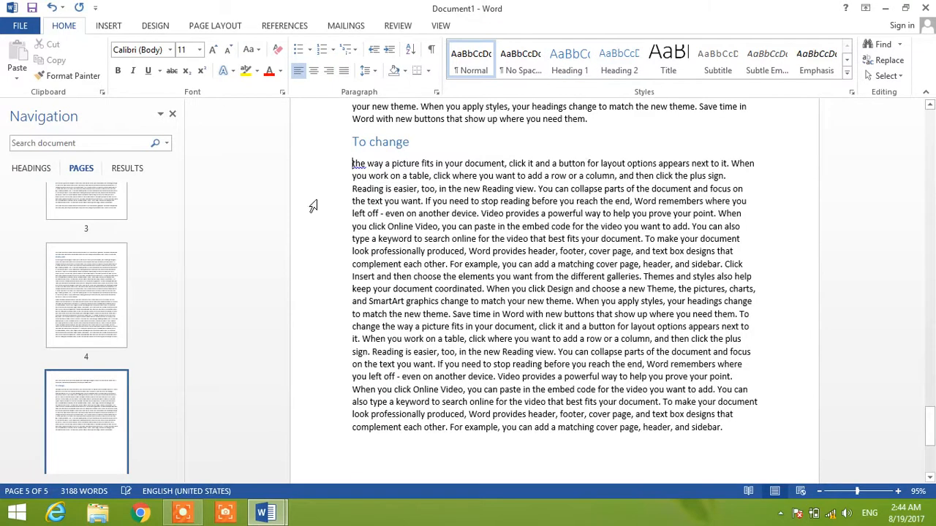
- Split the paragraph under "To change" on page 5 after "When you apply styles," with a line break and a paragraph break
drag(171, 359, 168, 190)
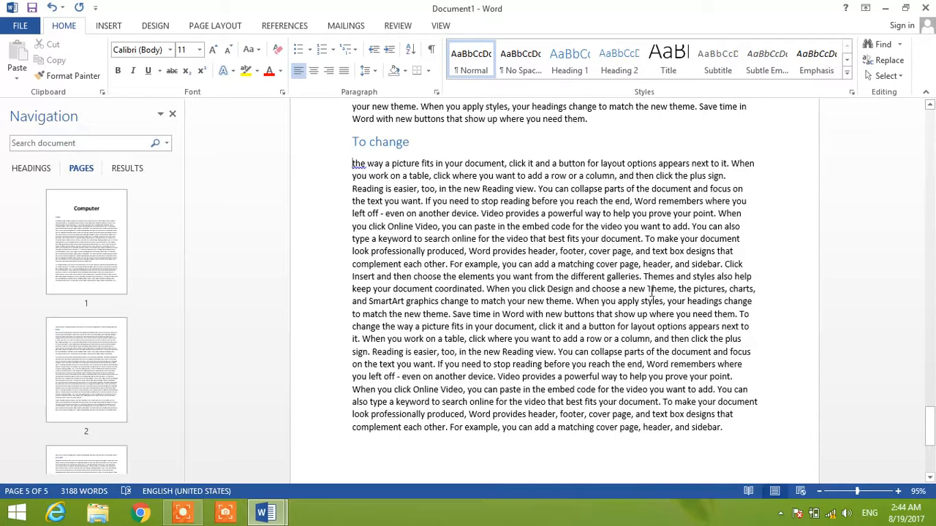
click(666, 302)
key(shift+Return)
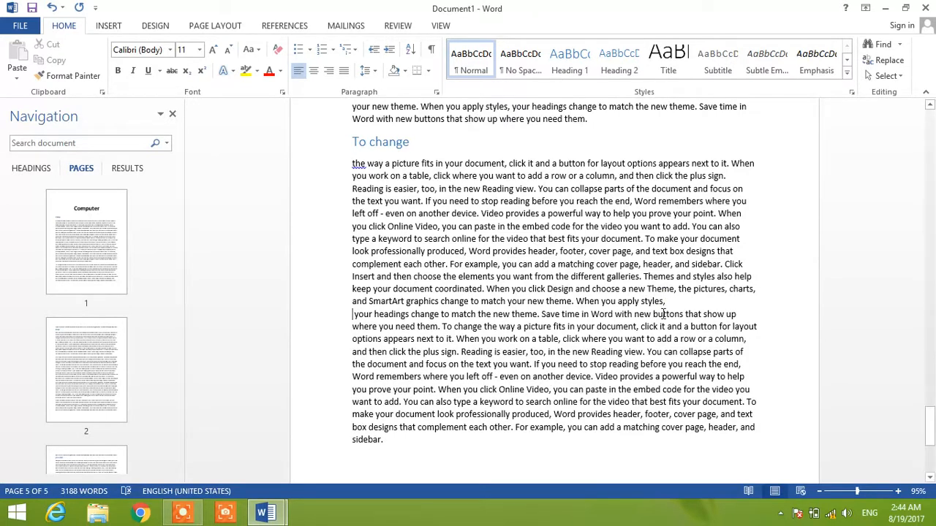
key(Return)
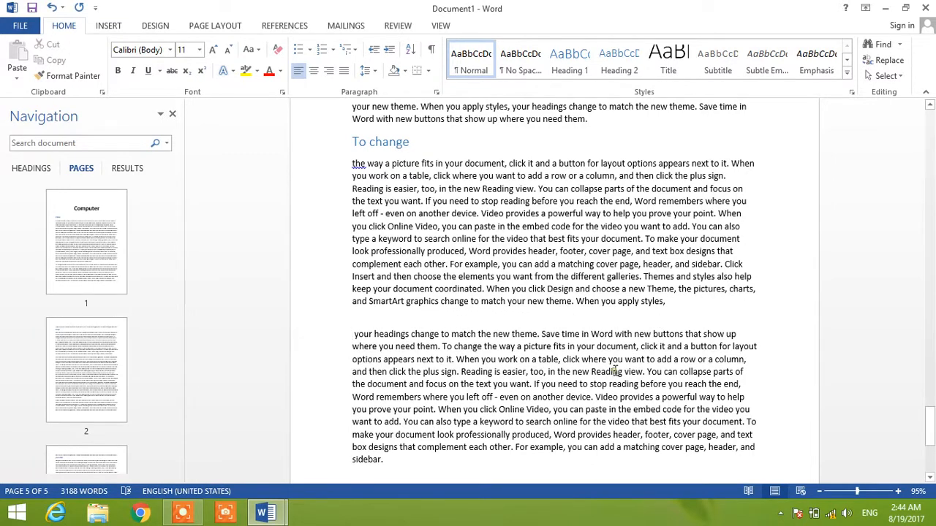
- Make the whole last paragraph on page 5, beginning "your headings change", bold and italic
triple_click(616, 371)
click(615, 371)
triple_click(616, 371)
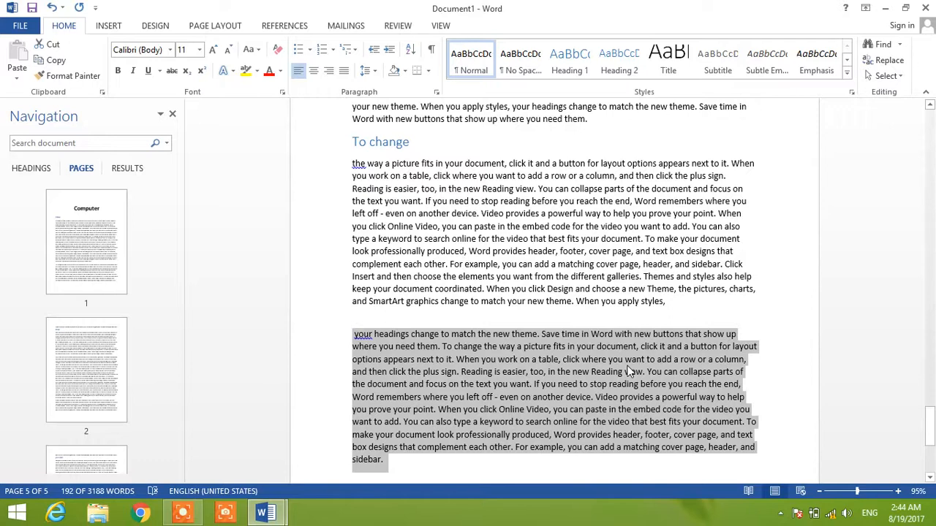
key(ctrl+b)
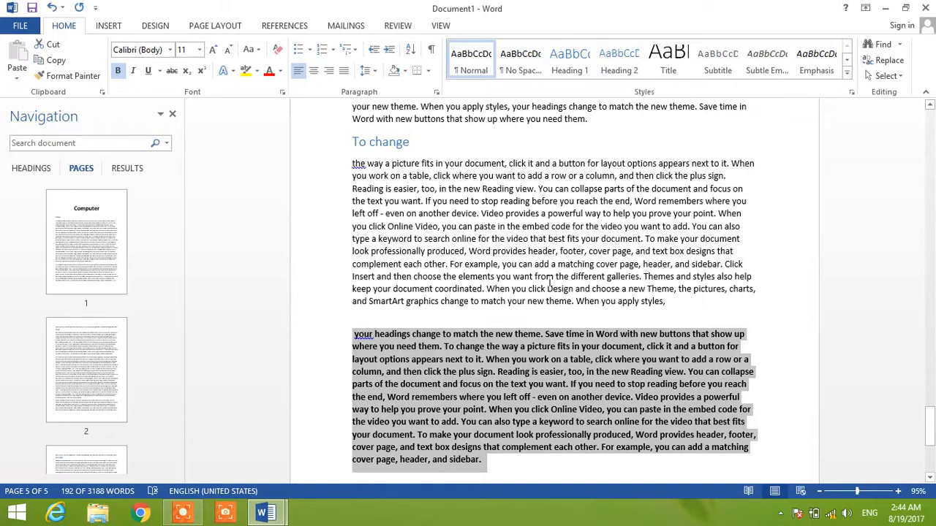
key(ctrl+i)
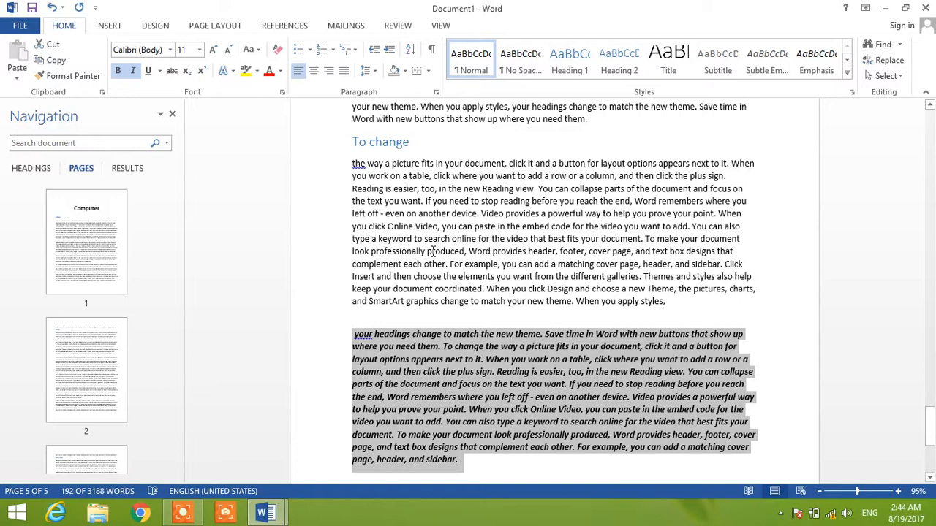
- Split the "To change the way a picture fits" paragraph on page 1 into two before "Video provides a powerful way"
click(94, 252)
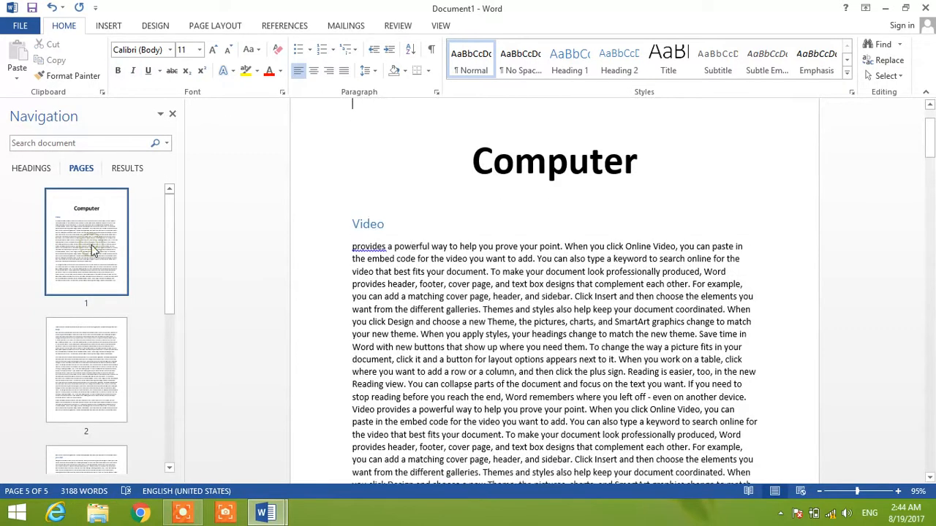
key(Down)
key(Down)
key(Down)
key(Down)
key(Down)
key(Down)
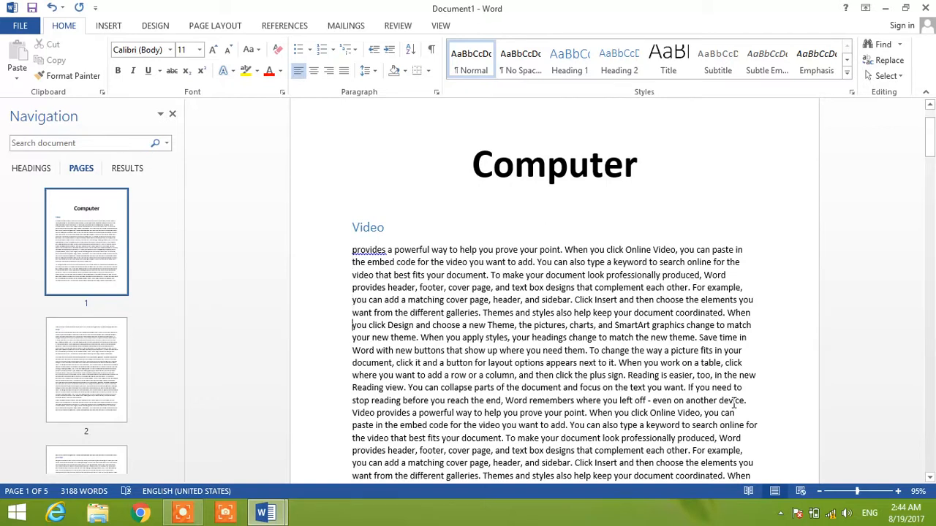
key(Down)
key(Down)
key(Down)
key(Down)
key(Down)
key(Down)
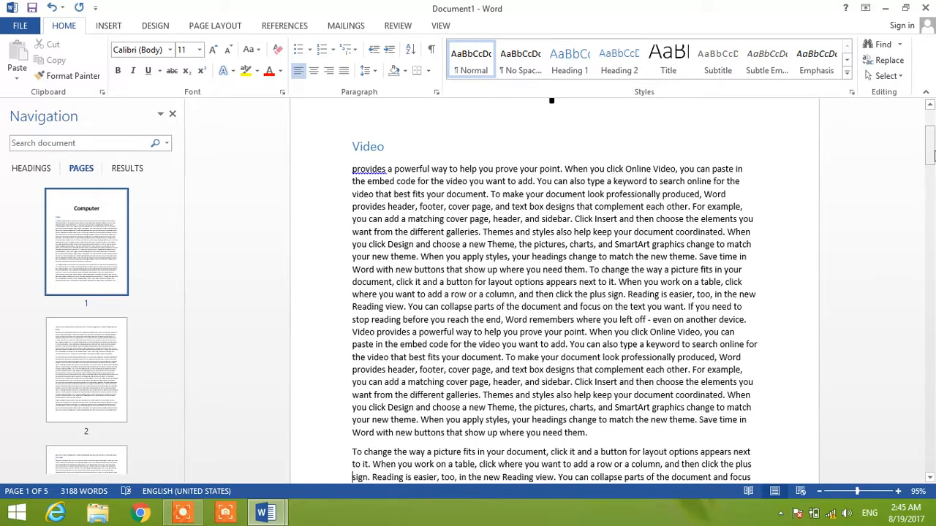
drag(930, 146, 930, 168)
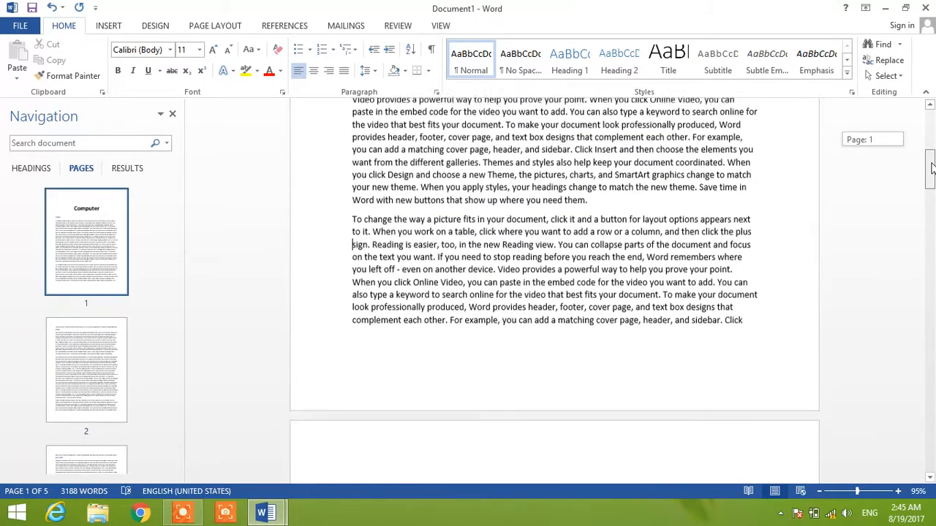
double_click(596, 272)
triple_click(596, 272)
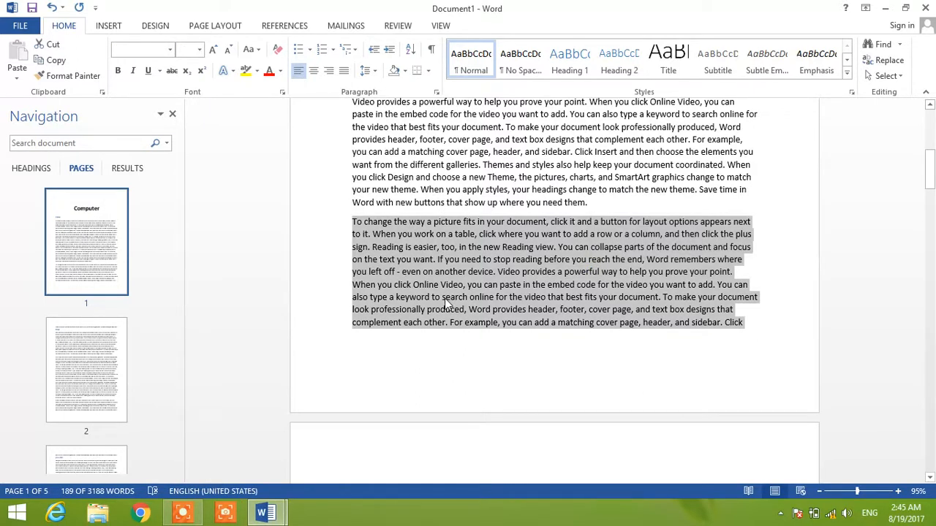
click(631, 296)
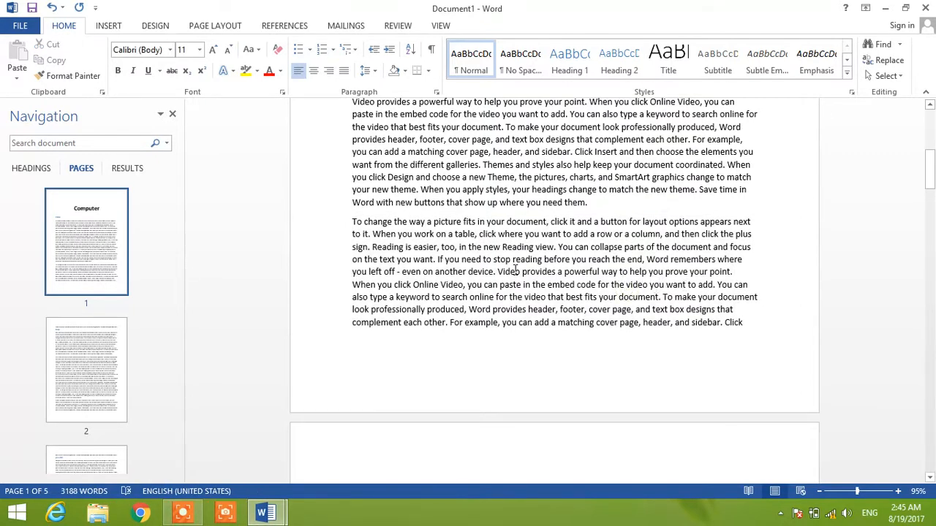
click(498, 272)
key(Return)
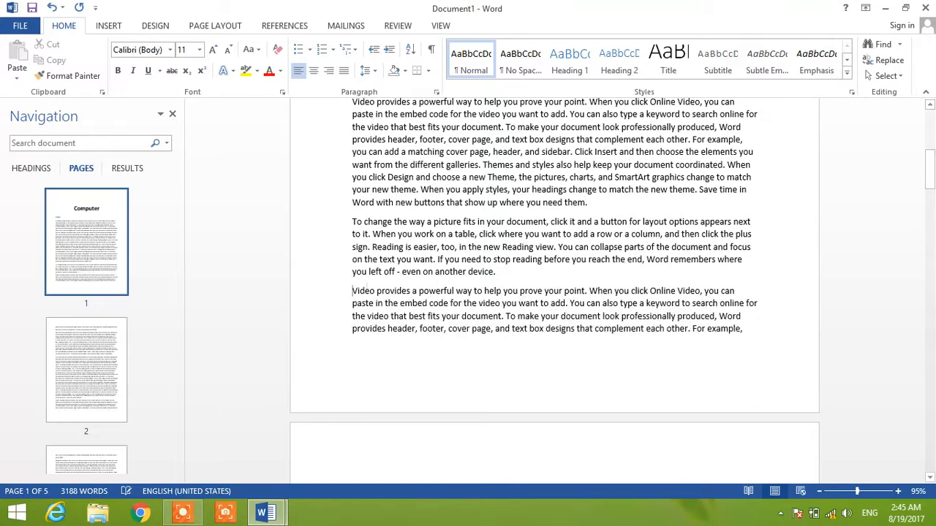
- Make the line "you left off - even on another device." on page 1 bold and italic
triple_click(485, 249)
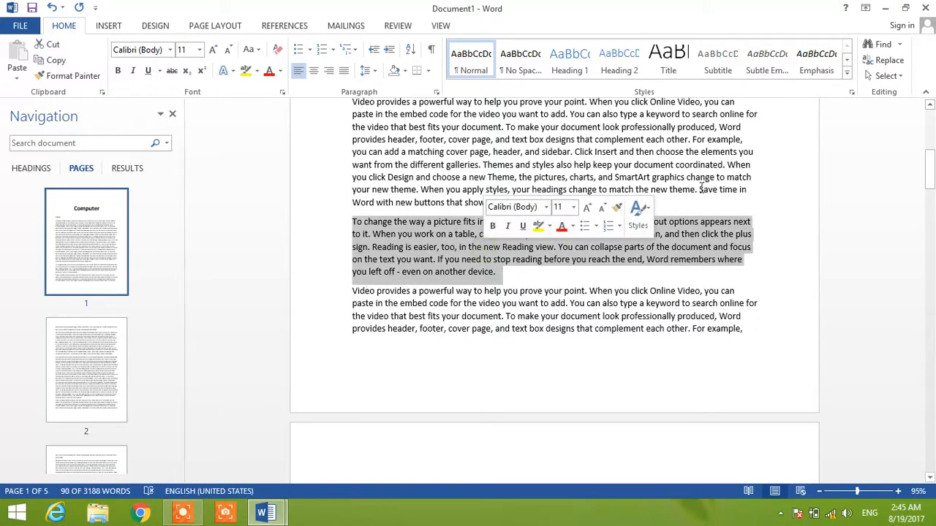
click(239, 280)
key(ctrl+b)
key(ctrl+i)
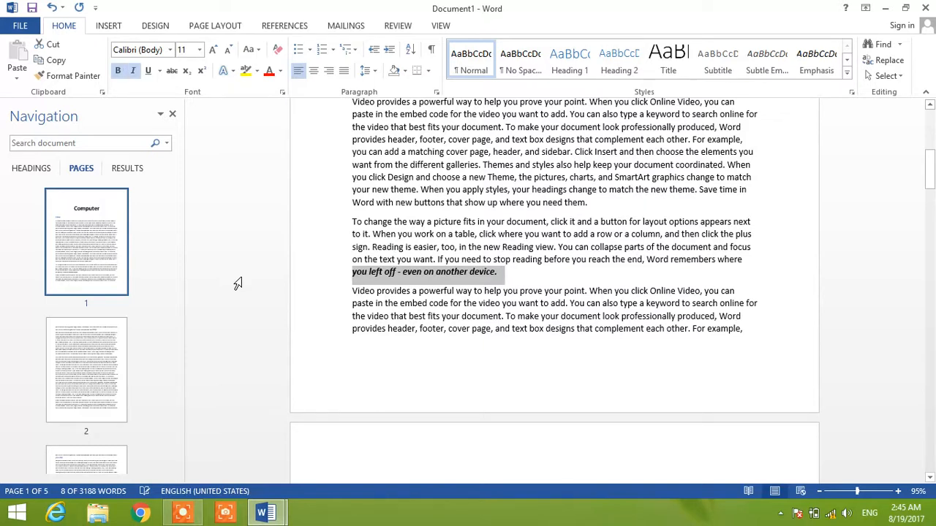
- Undo the bold and italic formatting on the line "you left off - even on another device.", keeping the page 1 paragraph split
key(ctrl+z)
key(ctrl+z)
key(ctrl+z)
key(ctrl+z)
key(ctrl+z)
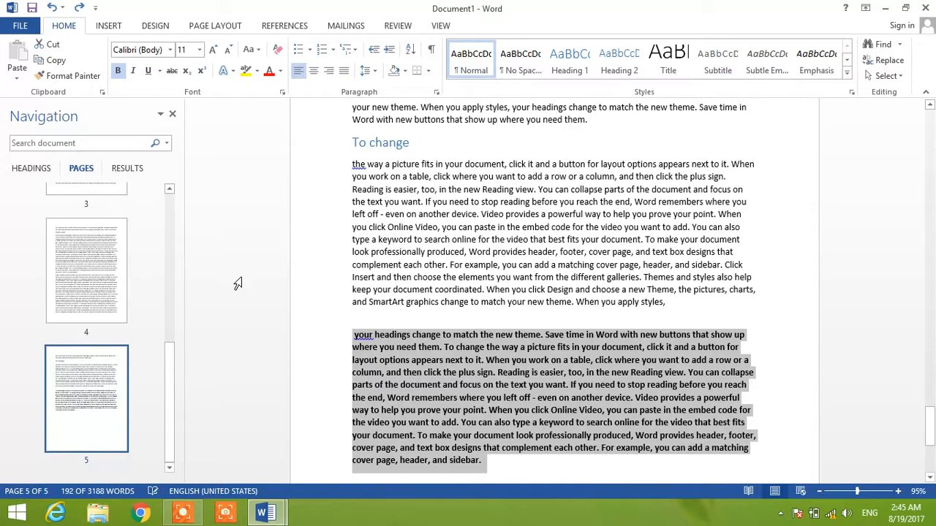
key(ctrl+z)
key(ctrl+z)
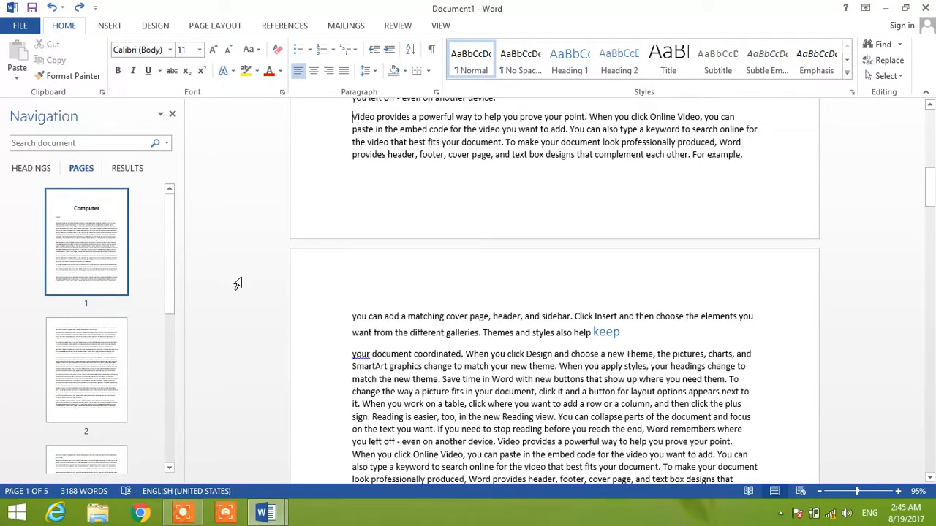
- Restore the bold and italic formatting on the line "you left off - even on another device." on page 1
key(ctrl+z)
key(ctrl+z)
key(ctrl+z)
key(ctrl+z)
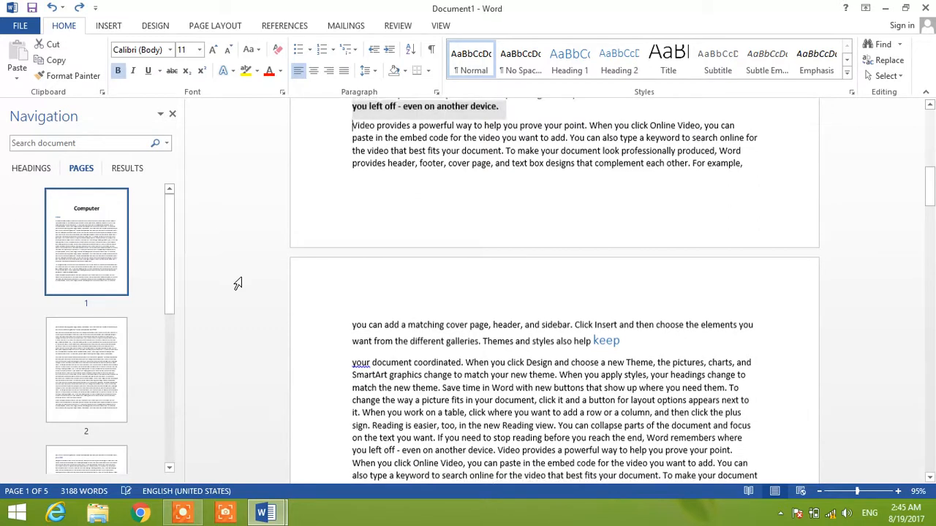
key(ctrl+z)
key(ctrl+z)
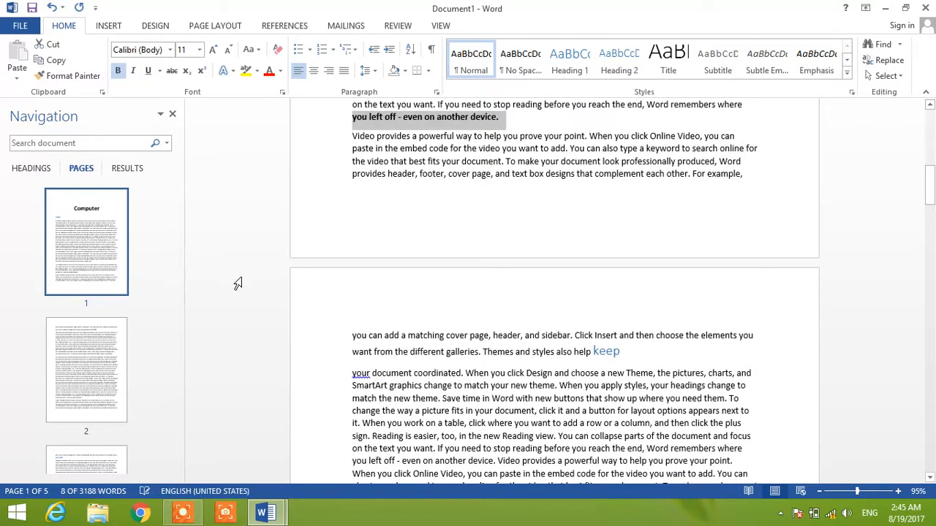
key(ctrl+z)
key(ctrl+z)
key(ctrl+z)
key(ctrl+z)
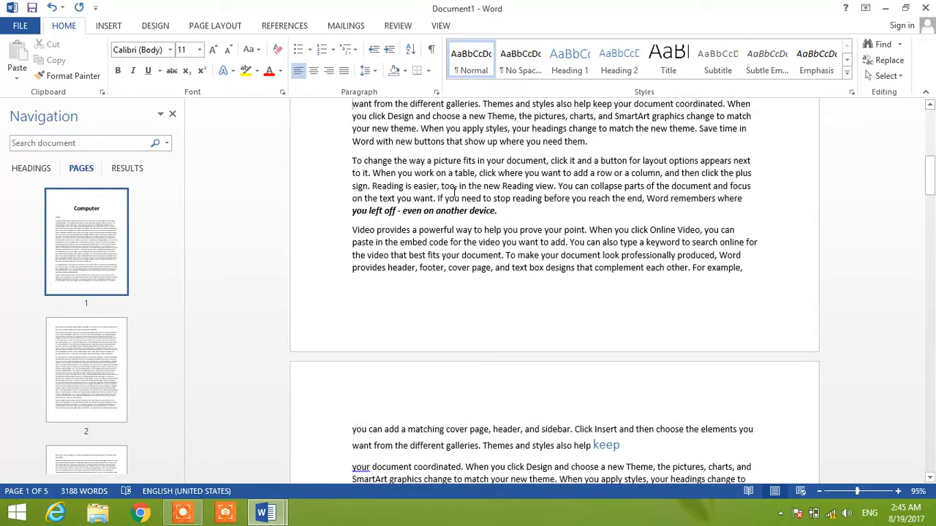
- Make the whole page 1 paragraph beginning "To change the way a picture fits" bold and italic
triple_click(452, 192)
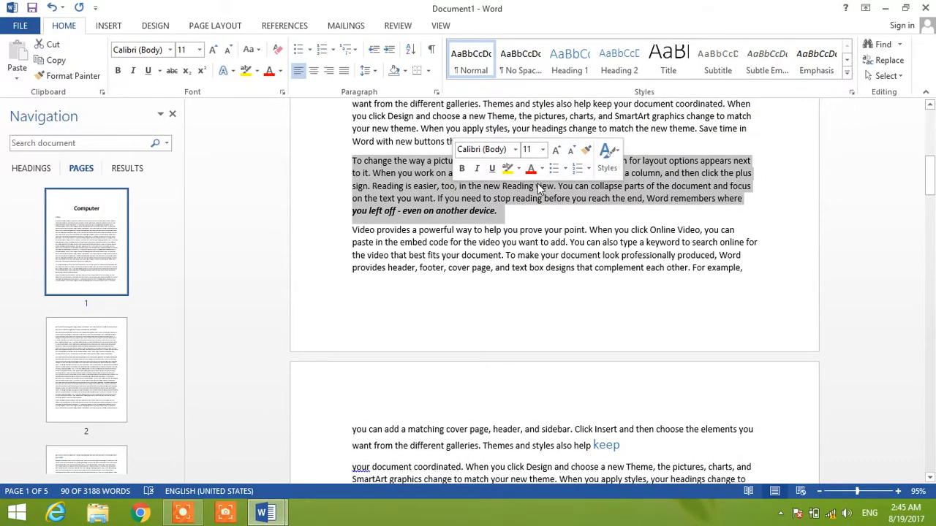
key(ctrl+b)
key(ctrl+i)
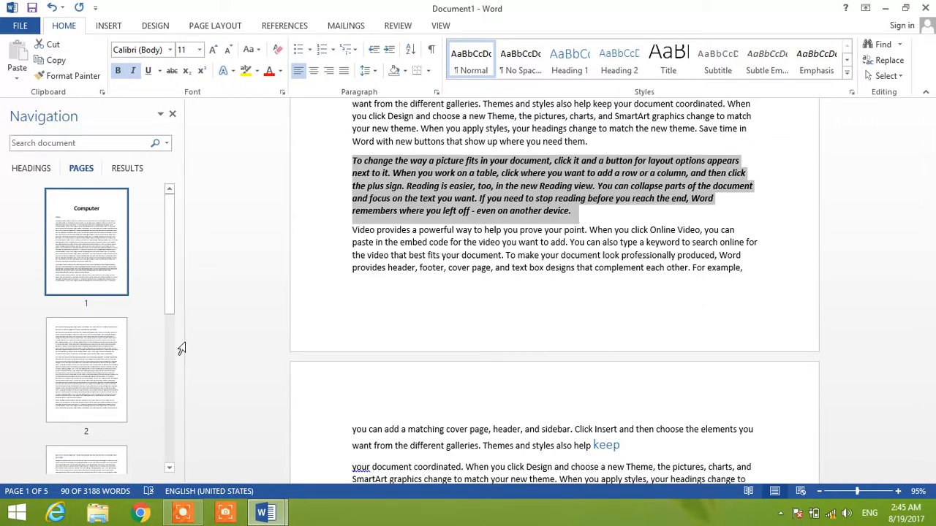
- Make the page 2 paragraph beginning "your document coordinated" bold and italic
click(73, 361)
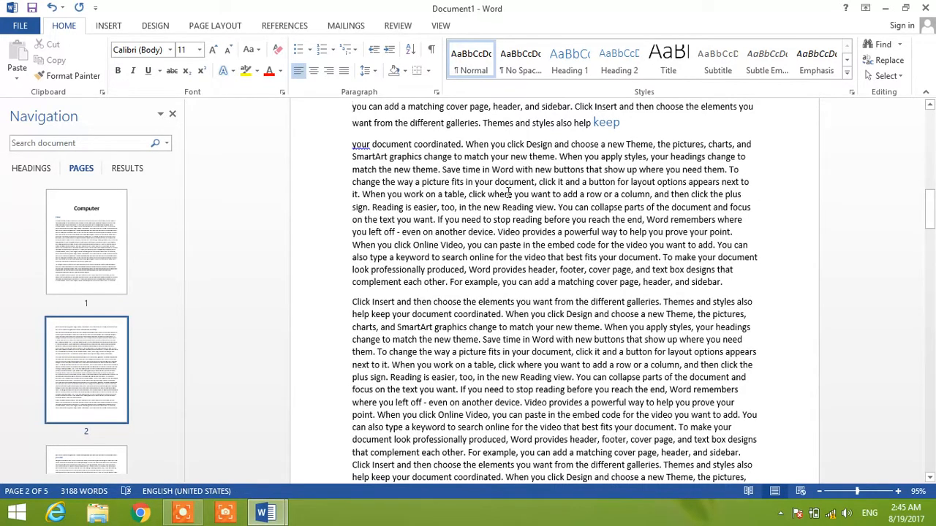
triple_click(509, 195)
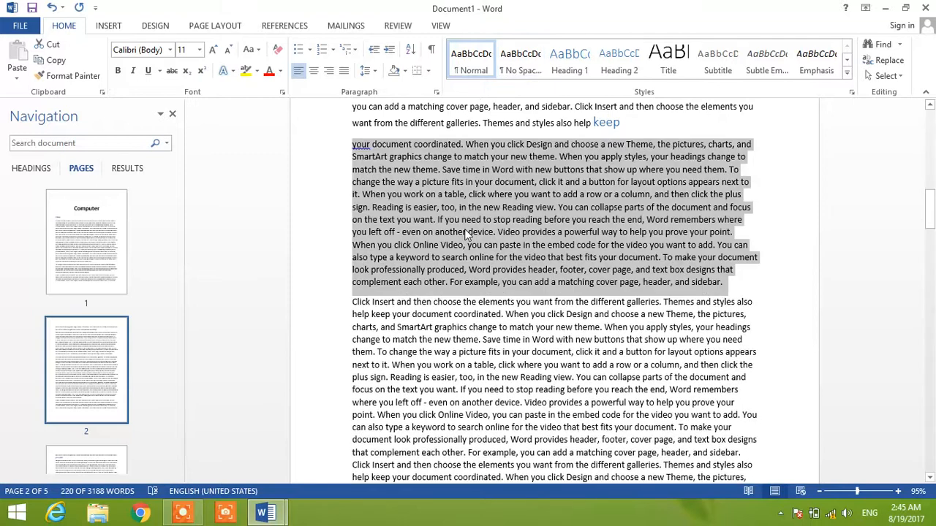
key(ctrl+b)
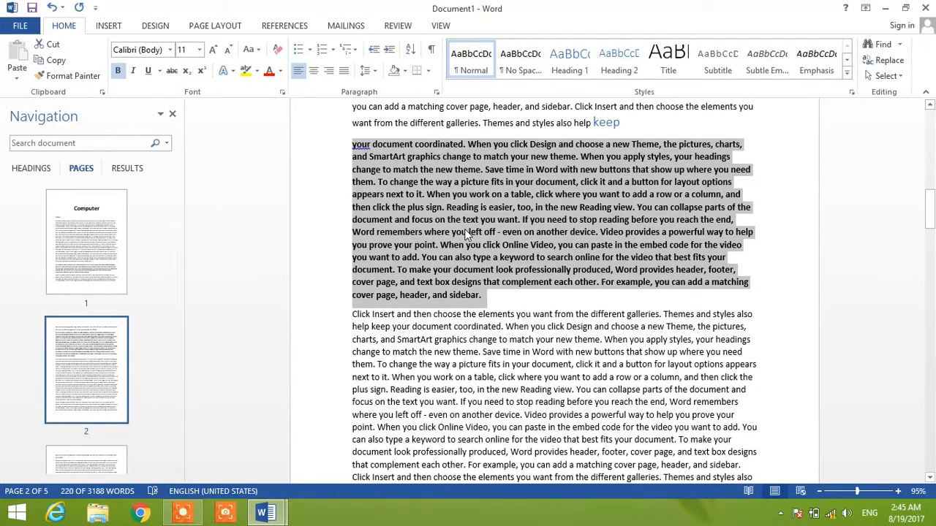
key(ctrl+i)
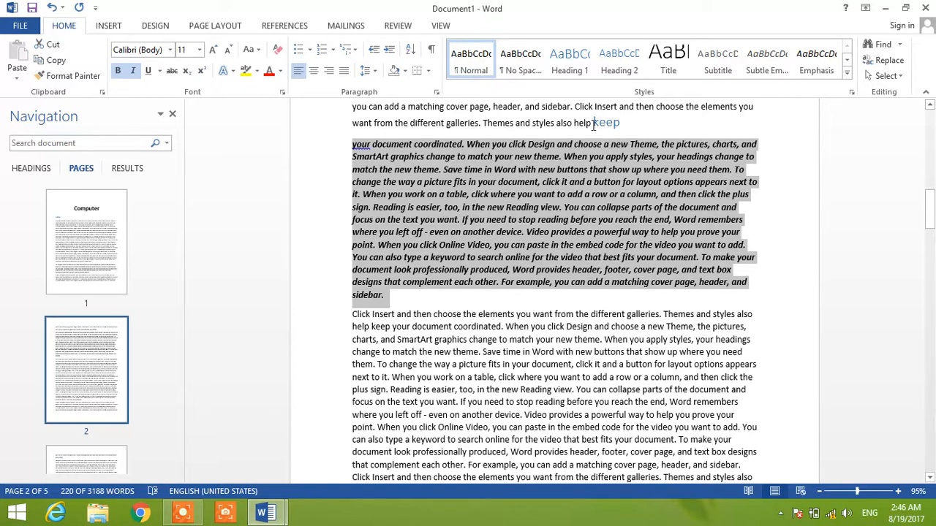
- Move the heading word "keep" on page 2 onto its own line, separate from the text before it
click(593, 122)
key(Return)
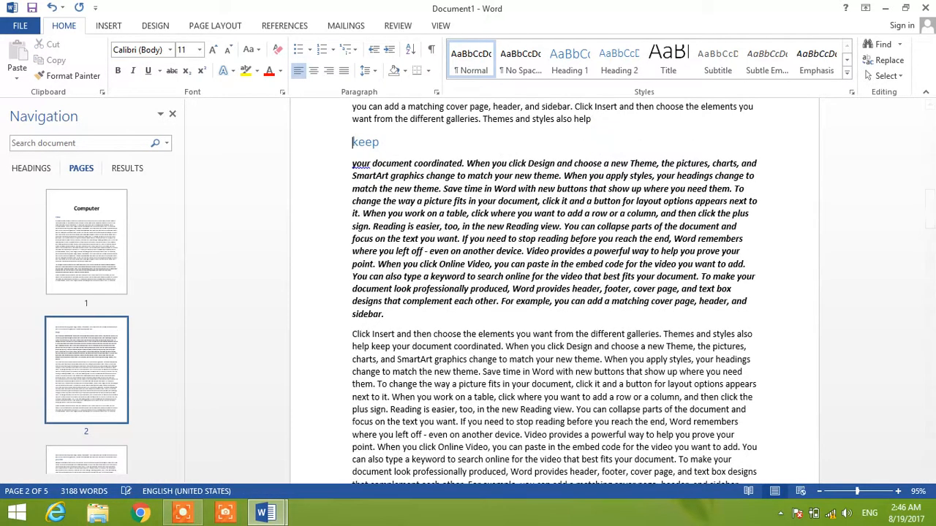
key(Right)
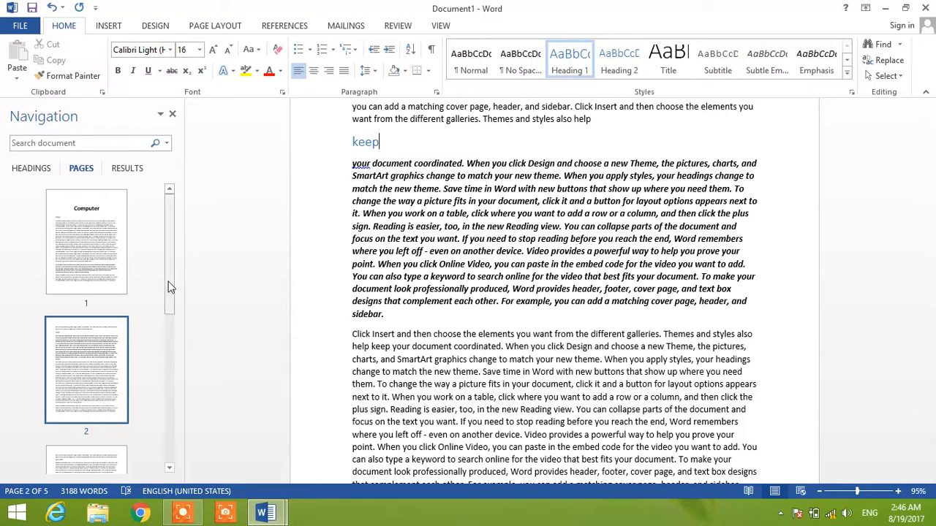
- Select the bold italic paragraph beginning "To change the way a picture fits" on page 1 and start a new citation source for it
click(86, 255)
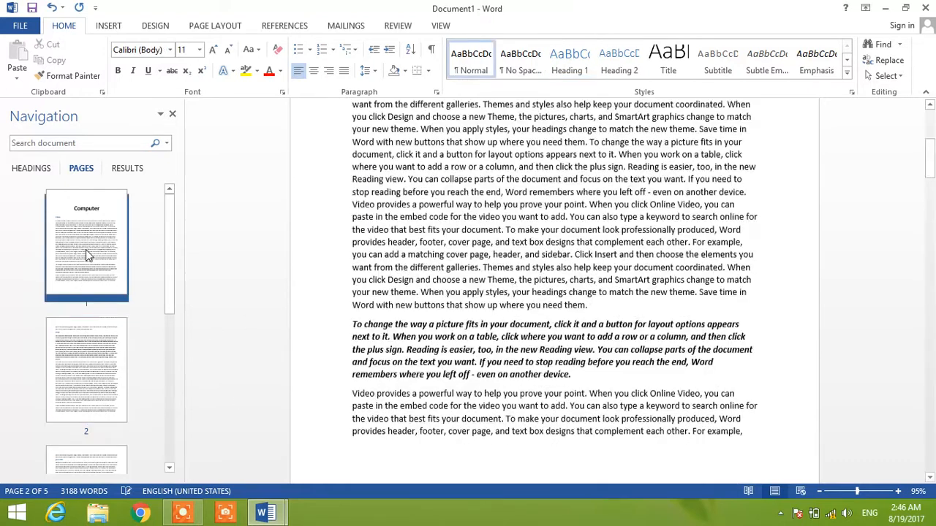
key(Down)
key(Down)
key(Down)
key(Down)
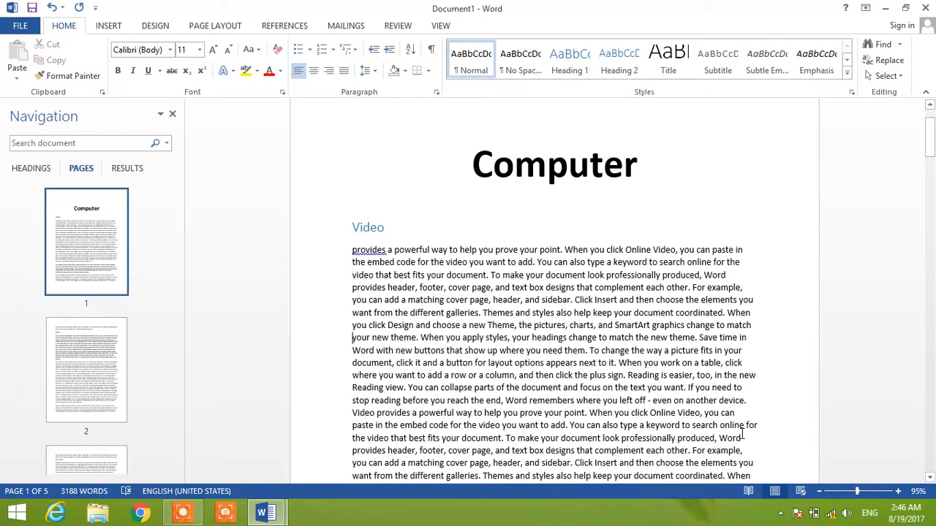
key(Down)
key(Down)
key(Down)
key(Down)
key(Down)
key(Down)
key(Down)
key(Down)
key(Down)
key(Down)
key(Down)
key(Down)
key(Down)
key(Down)
key(Down)
key(Down)
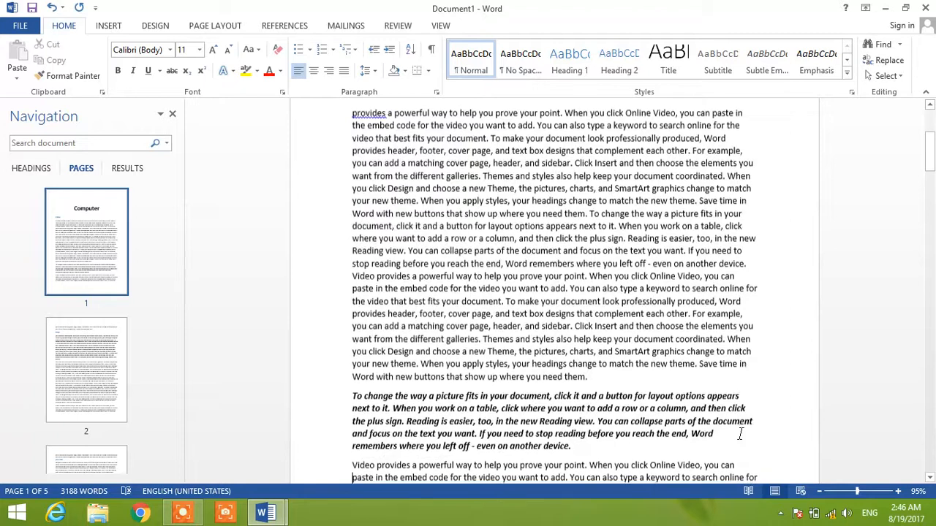
triple_click(623, 422)
double_click(623, 422)
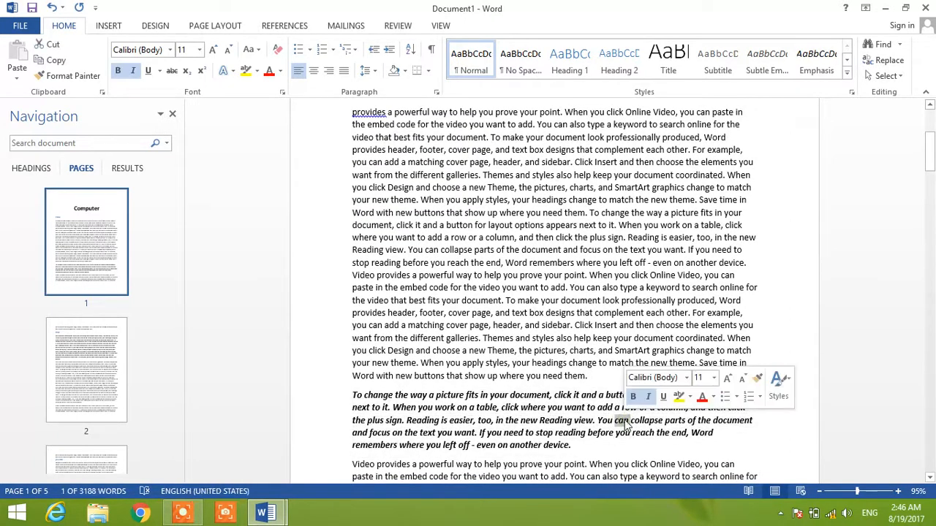
triple_click(625, 421)
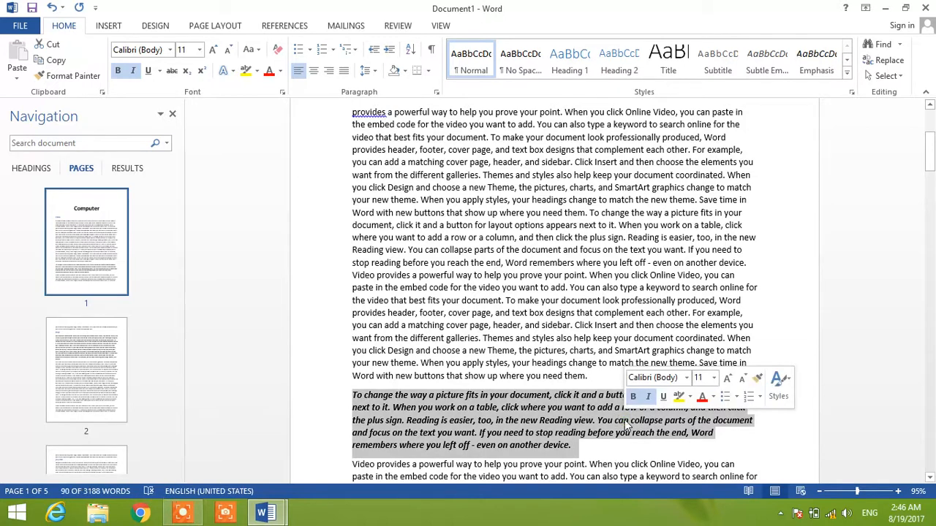
click(285, 27)
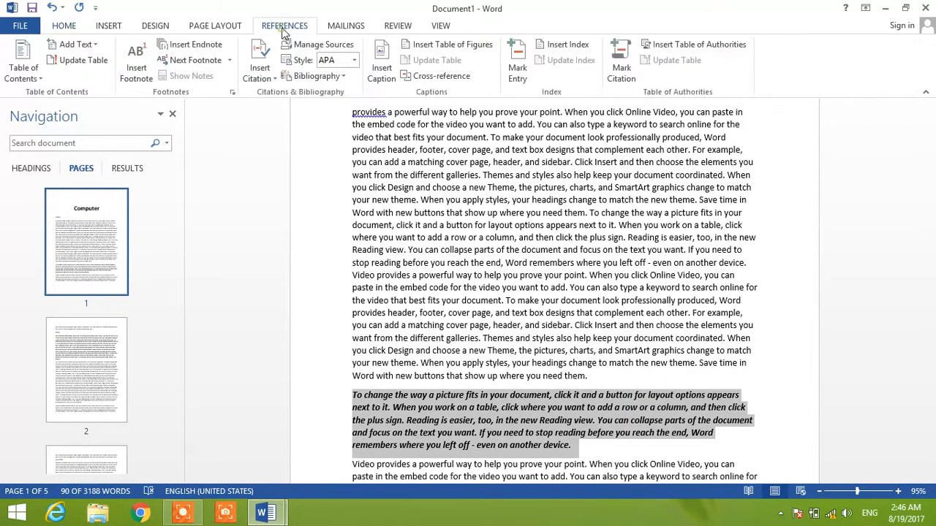
click(273, 78)
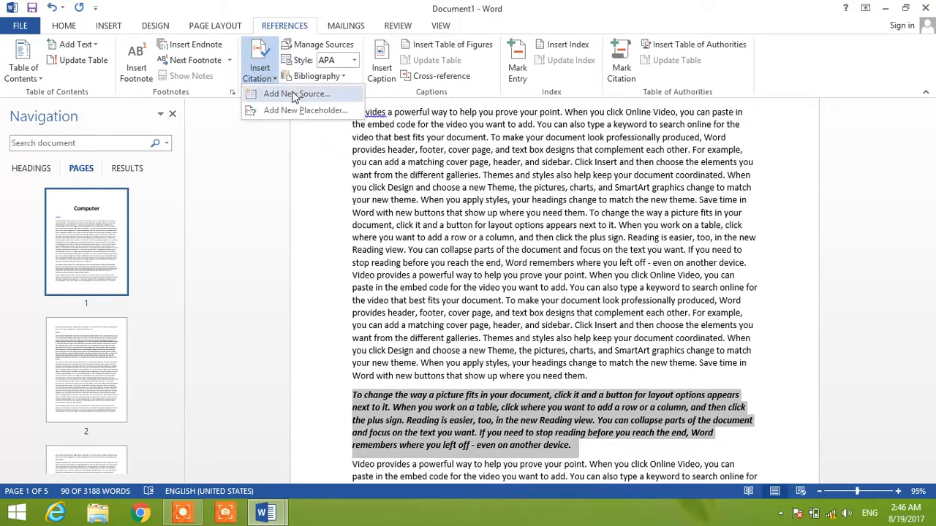
click(291, 95)
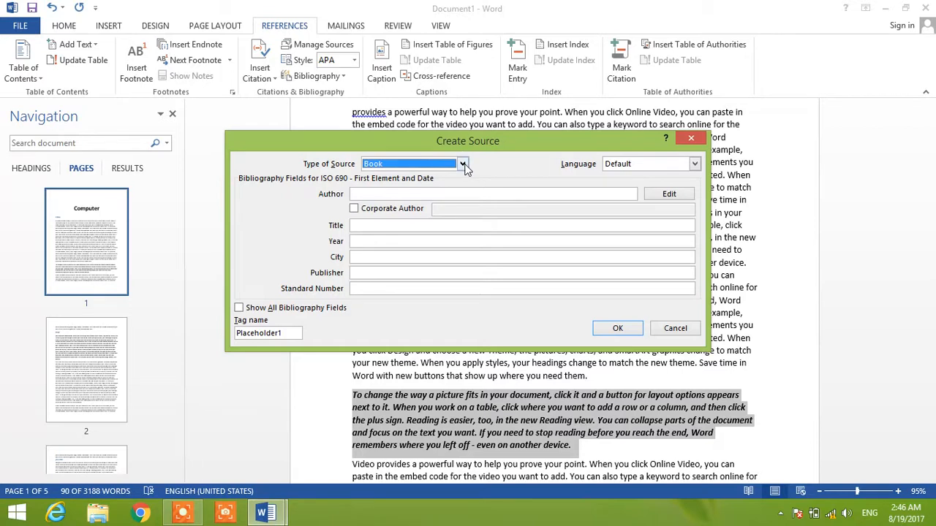
- Fill in the book source's author name, leaving Corporate Author off, and set the title to "memory"
click(396, 194)
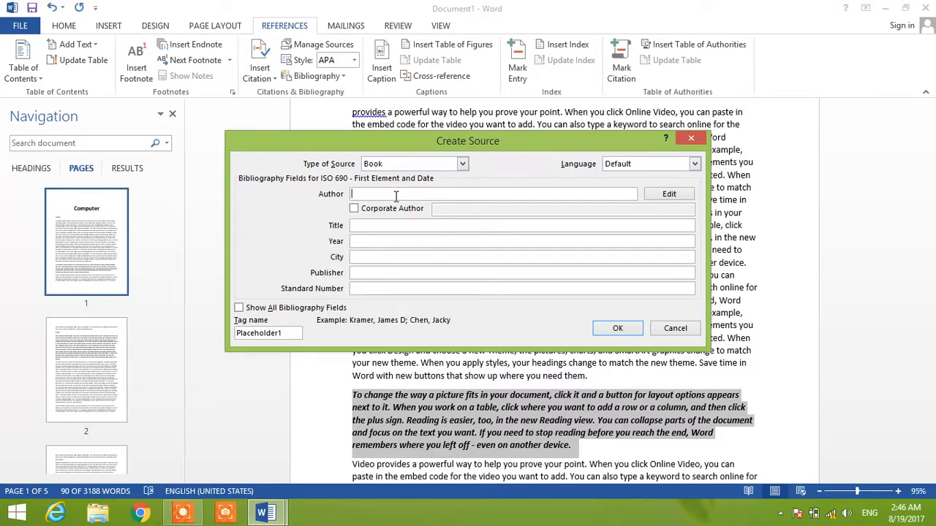
text(K G)
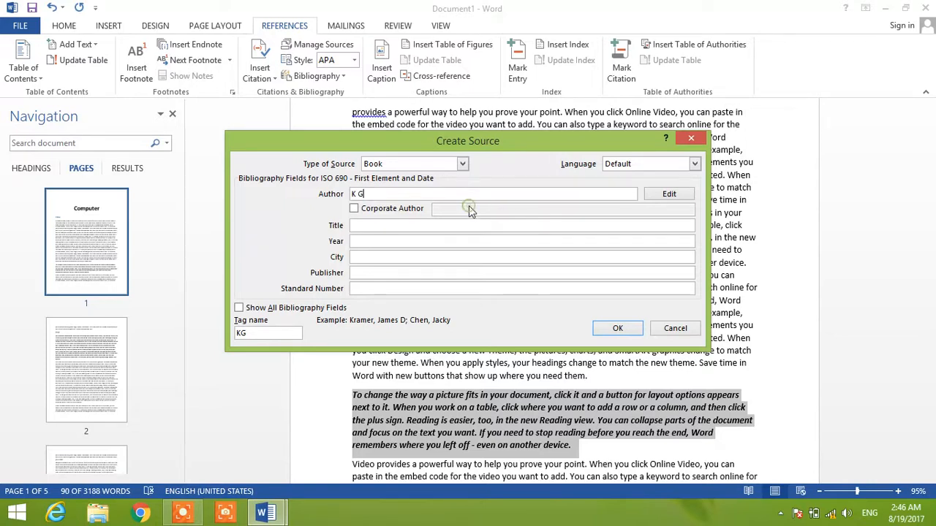
click(354, 209)
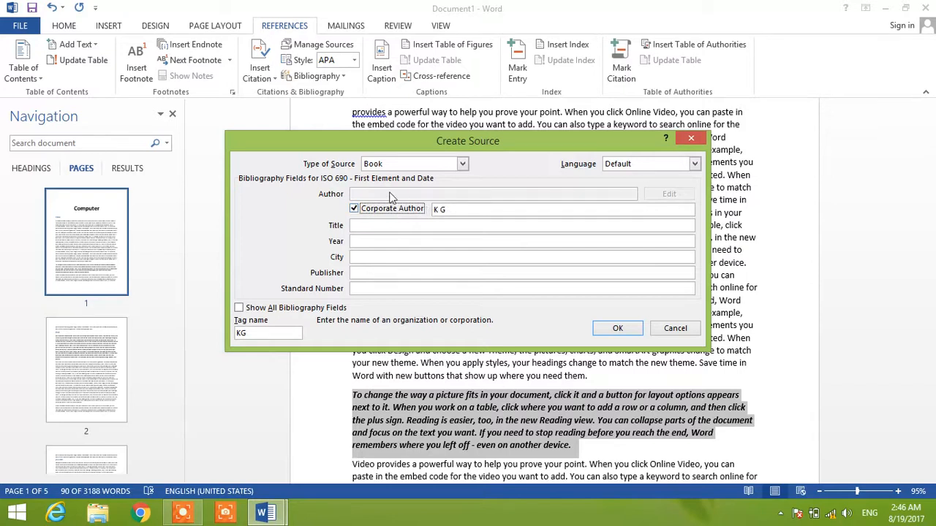
click(355, 210)
click(370, 224)
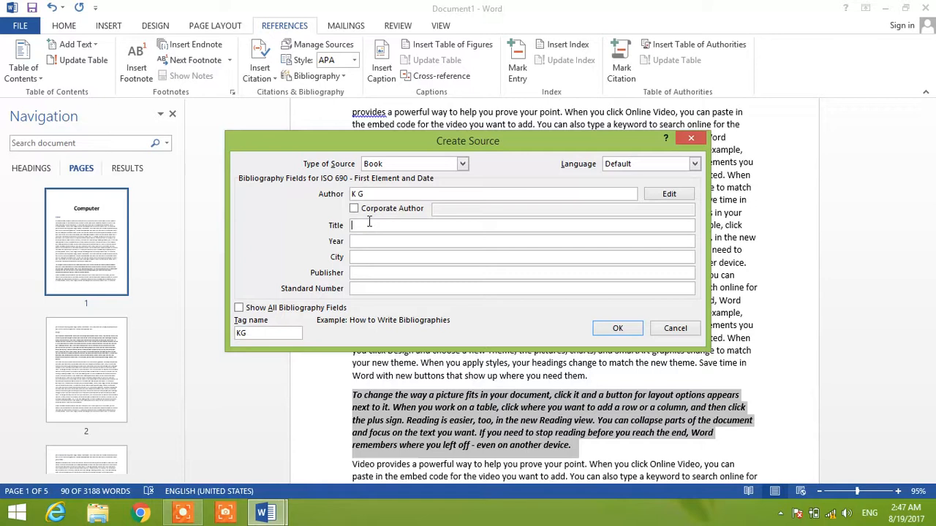
text(memory)
- Set the book source's year to 2008, city to "lko" and publisher to "mb"
click(393, 243)
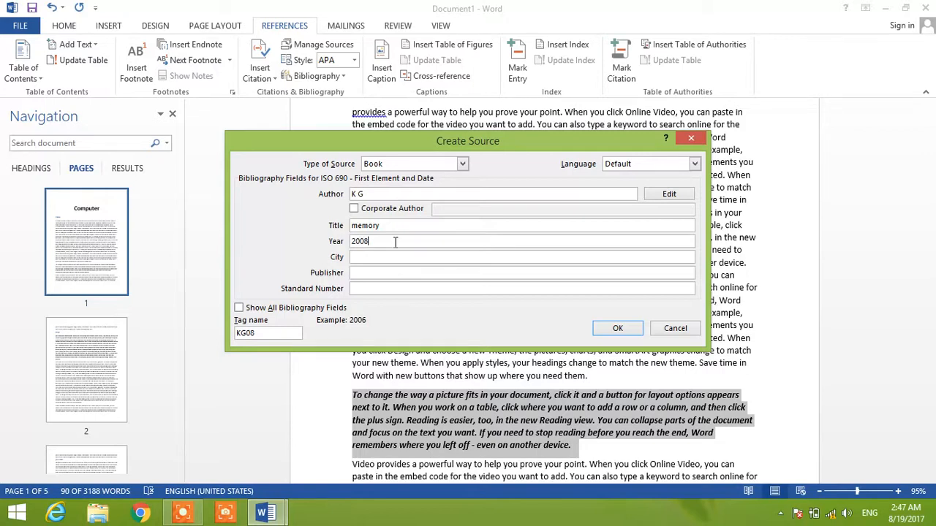
click(418, 256)
text(Iko)
click(418, 272)
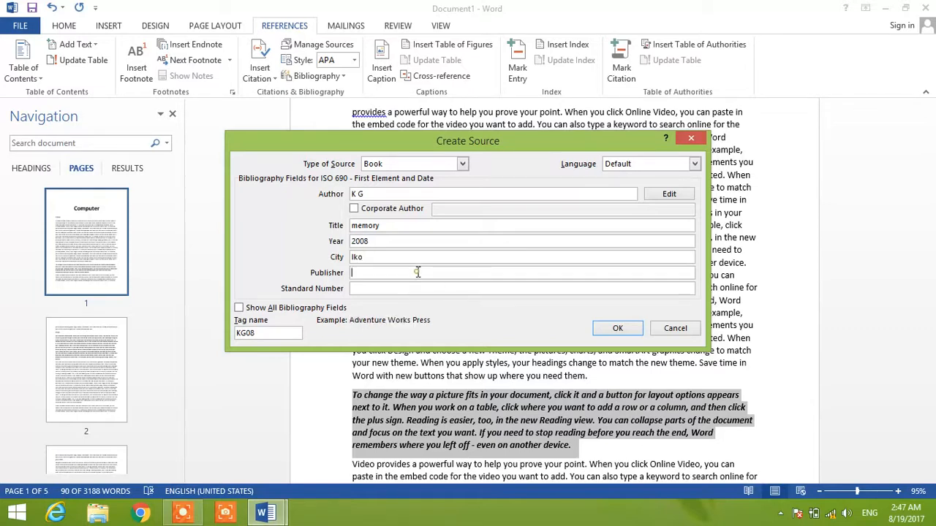
text(mb)
click(389, 288)
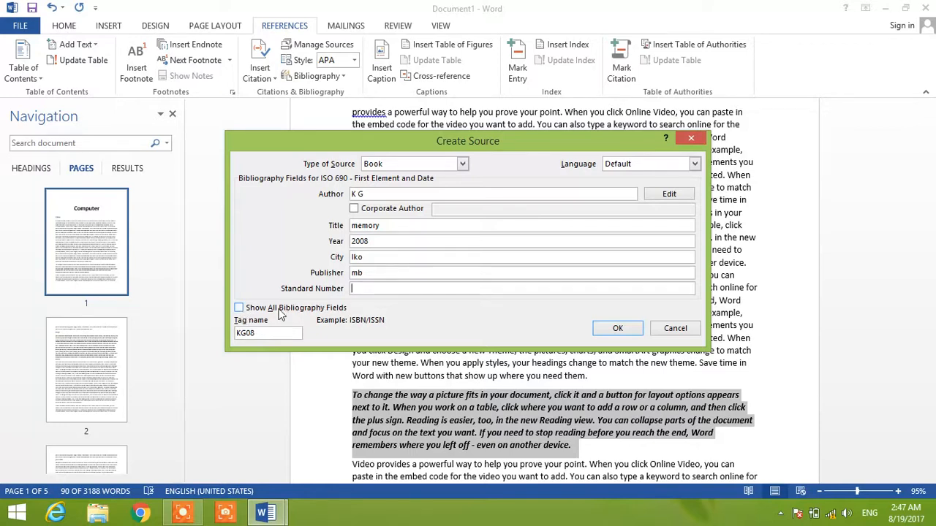
- Show all bibliography fields briefly, hide them again, and create the source to insert its citation on page 1
click(239, 308)
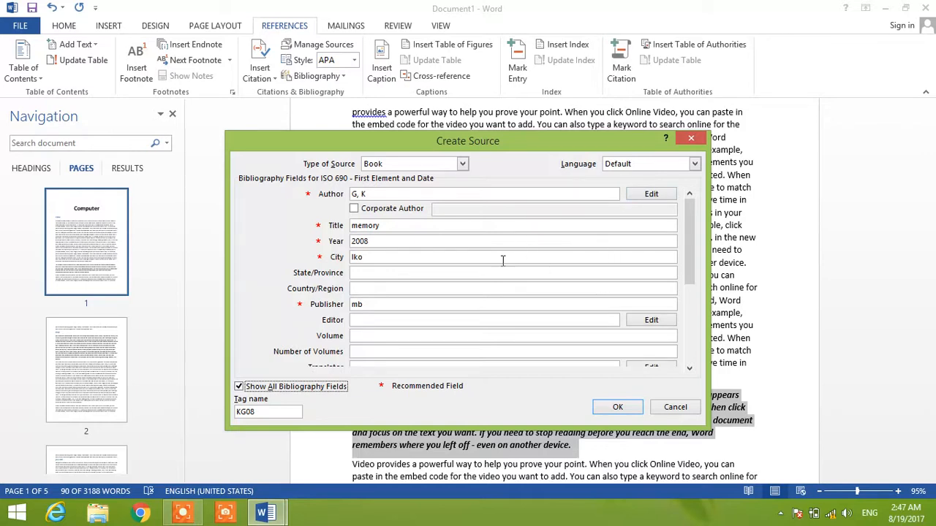
click(239, 387)
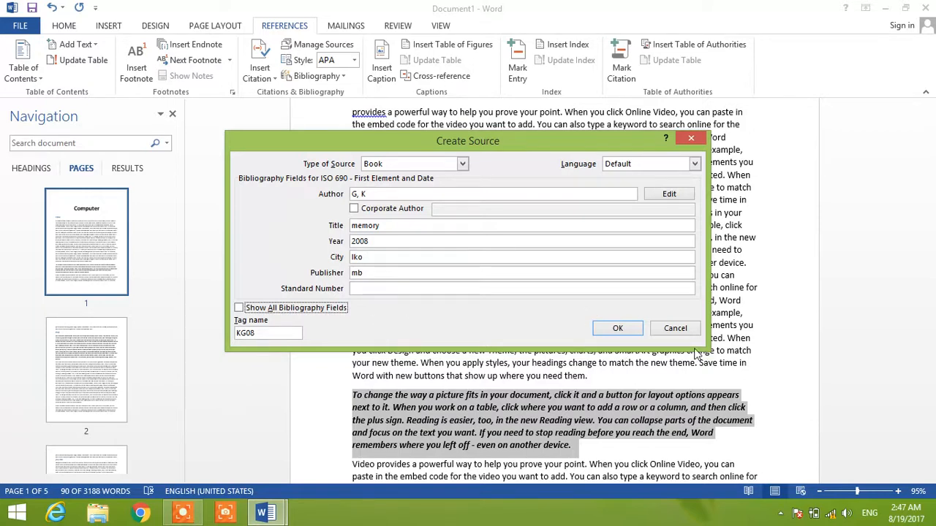
click(618, 329)
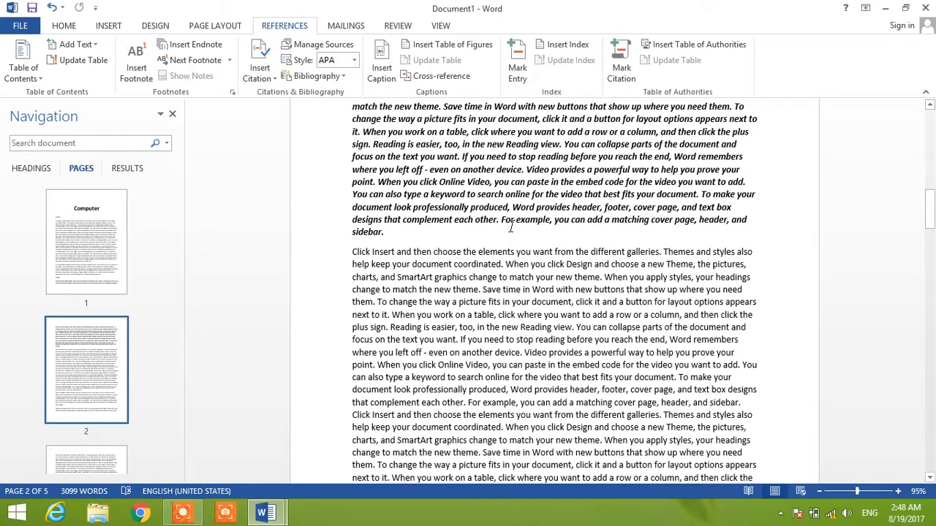
- Select the bold italic paragraph below the "keep" heading and start a new citation source for it
scroll(511, 227, up, 5)
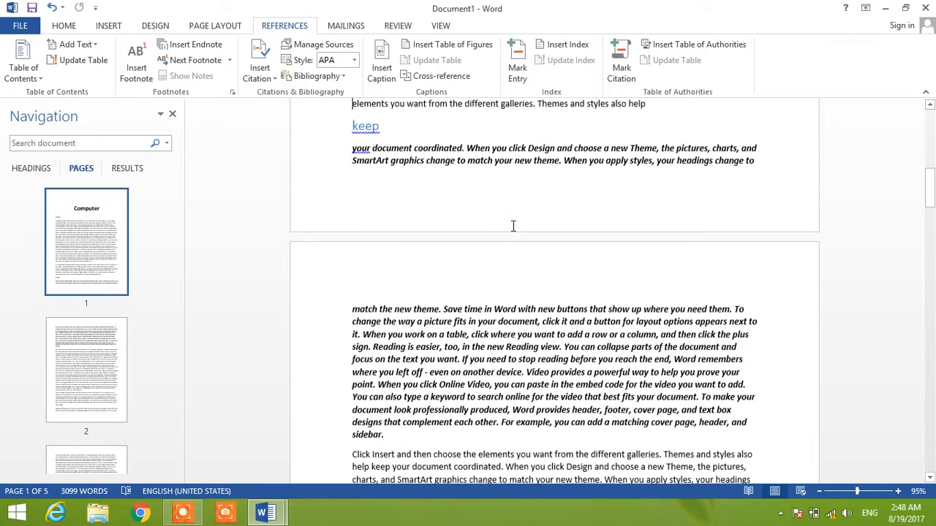
triple_click(383, 311)
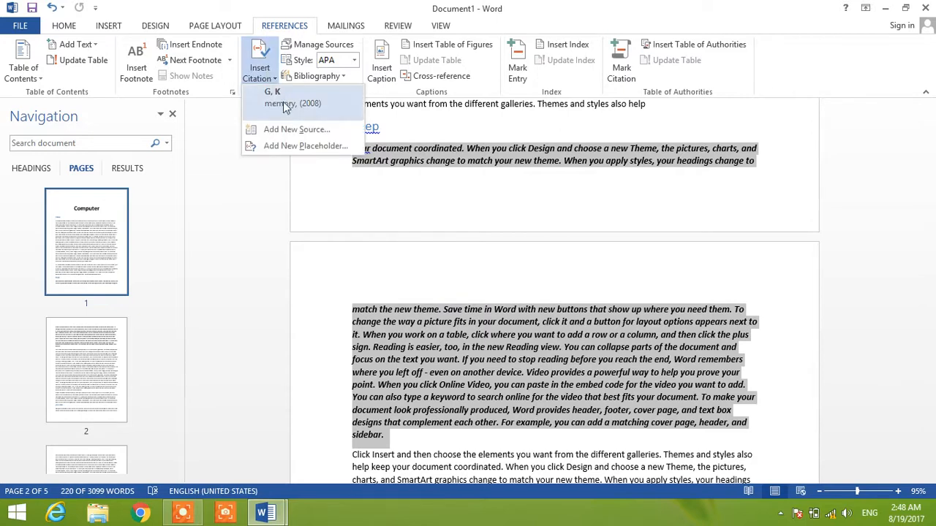
click(278, 130)
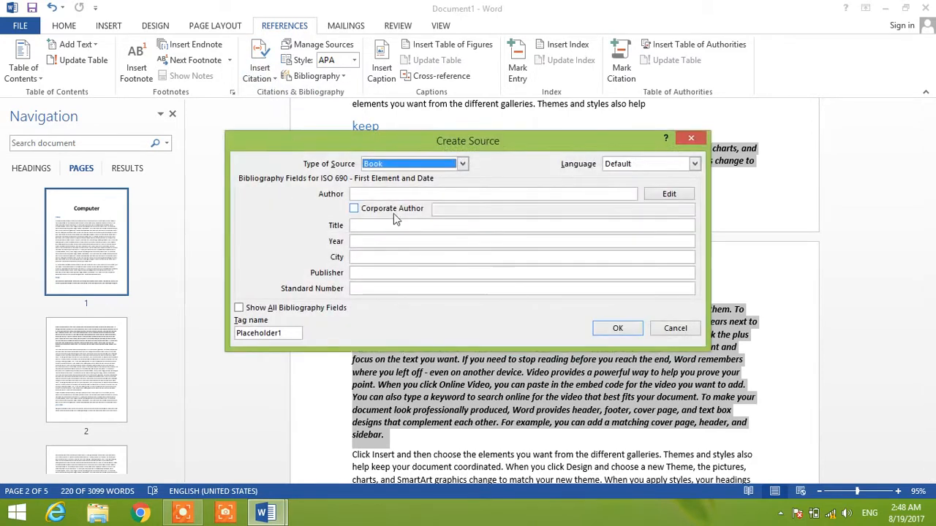
- Fill in the book source's author name and set the title to "out put device"
click(395, 193)
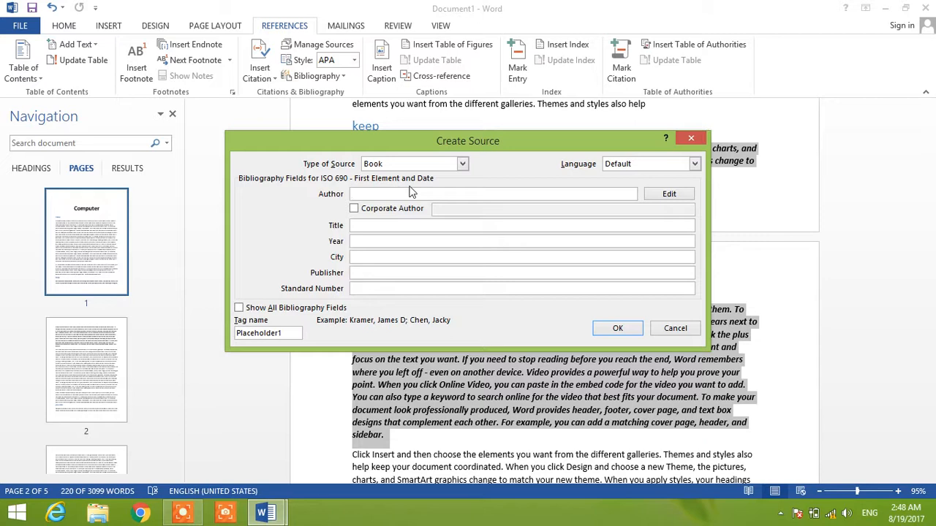
text(M)
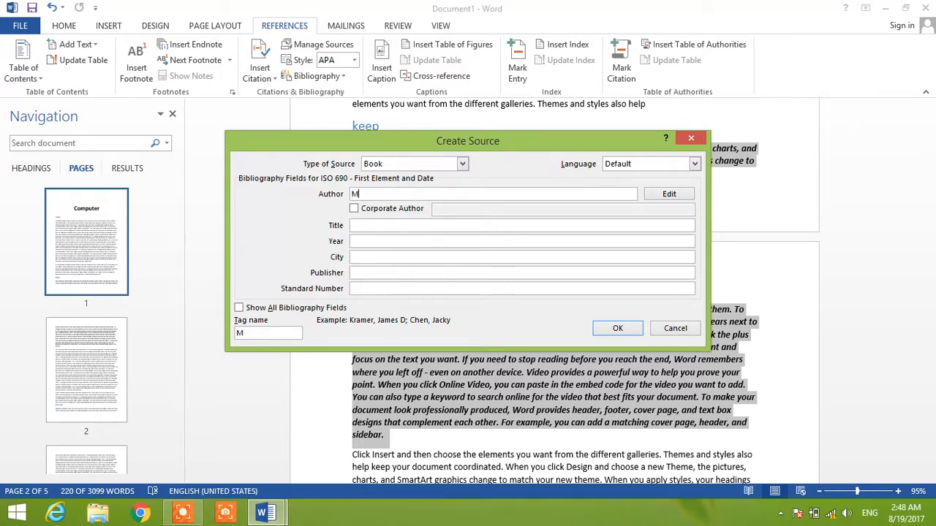
text(r. N K Jain)
click(388, 228)
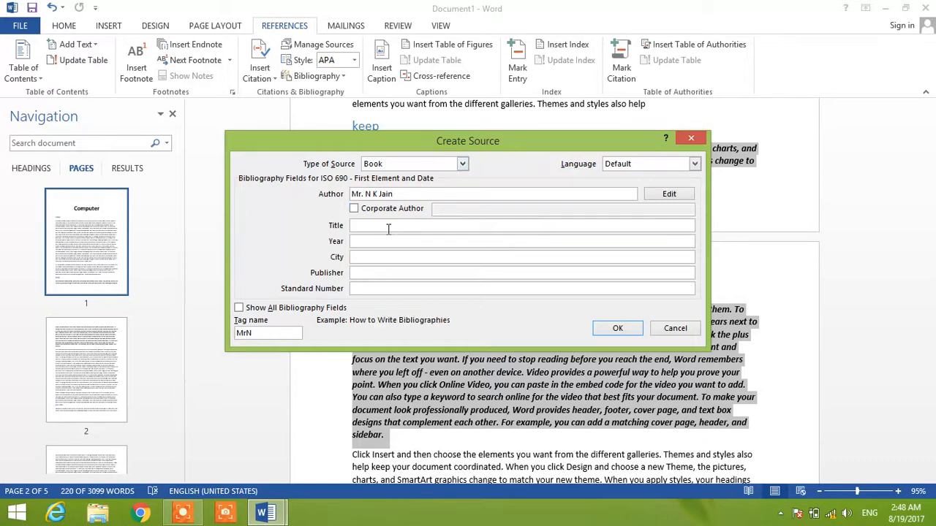
text(out)
text( pi)
text(ut de)
text(vice)
- Set the book source's year to 2005 and its city to "gorakhpur"
click(395, 241)
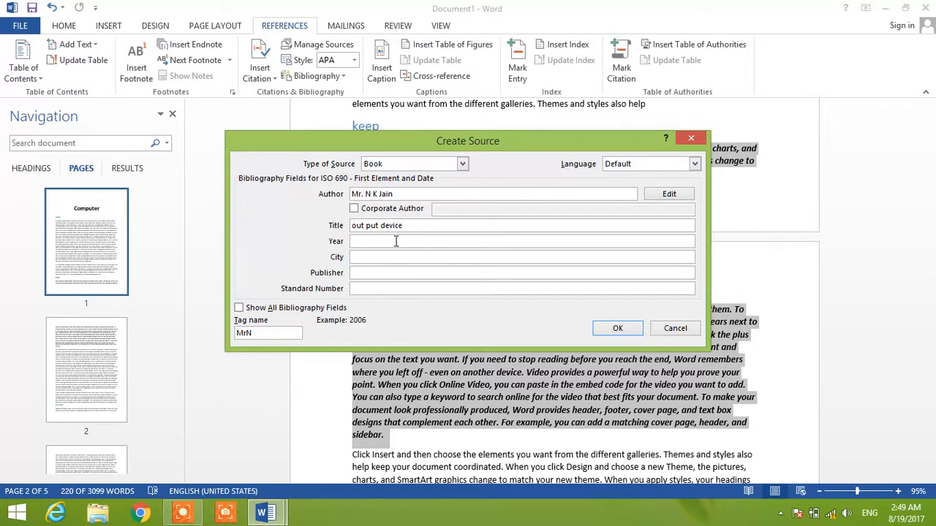
text(20005)
click(363, 242)
key(BackSpace)
click(369, 258)
text(gorakh)
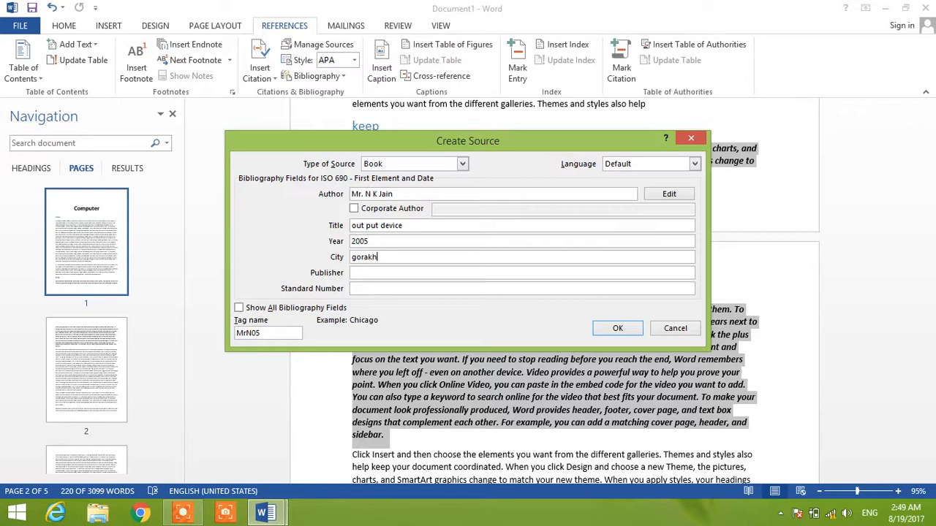
text(pur)
- Set the publisher to "majul" and the standard number to 2, and create the source to insert its citation below "keep"
click(385, 274)
text(maju)
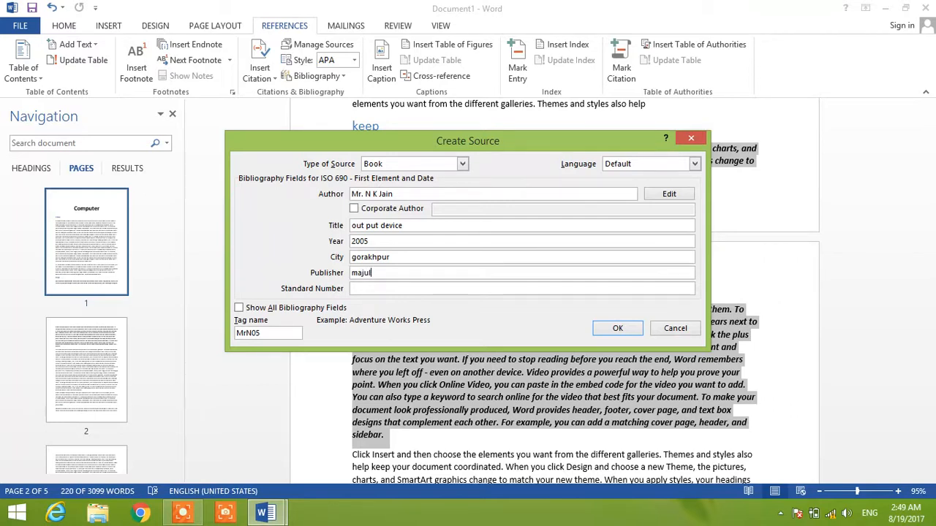
click(372, 290)
text(888)
key(BackSpace)
key(BackSpace)
key(BackSpace)
text(2)
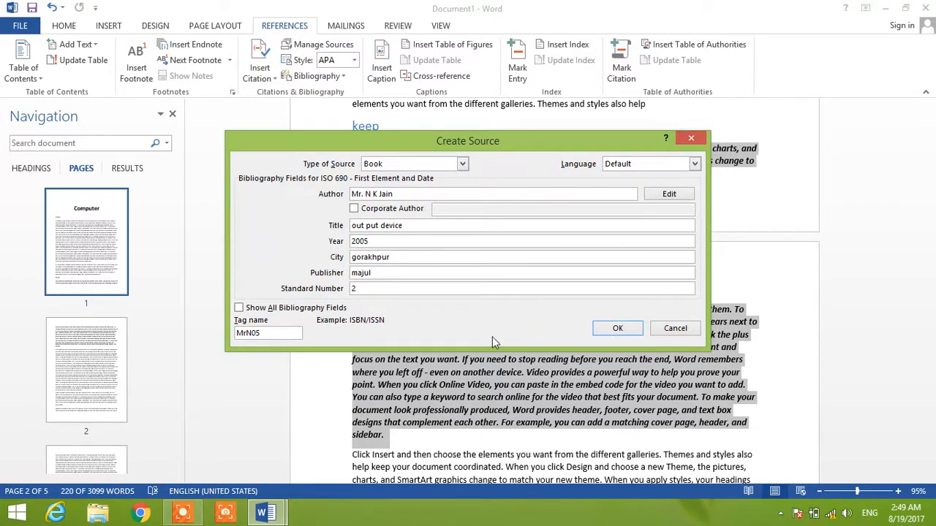
click(619, 330)
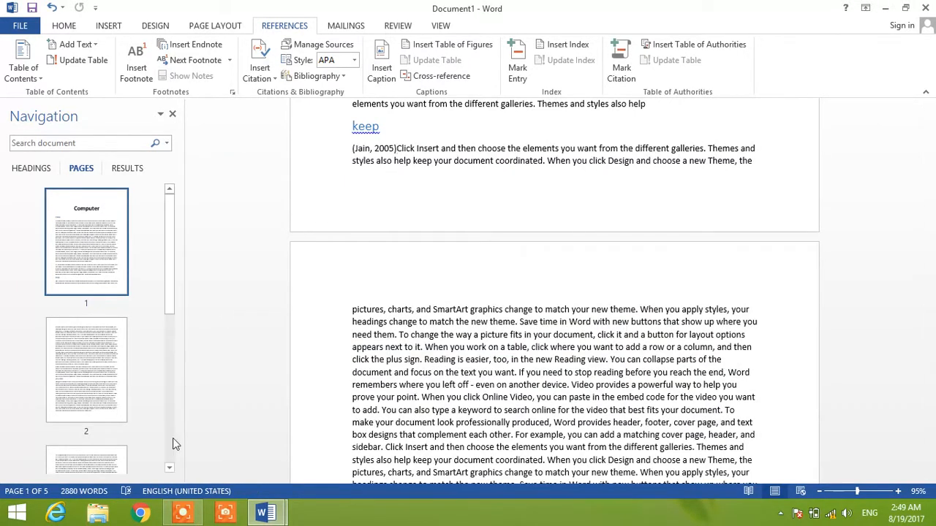
- Select the bold italic paragraph beginning "your headings change to match" at the end of the document and start a new citation source for it
drag(170, 305, 168, 372)
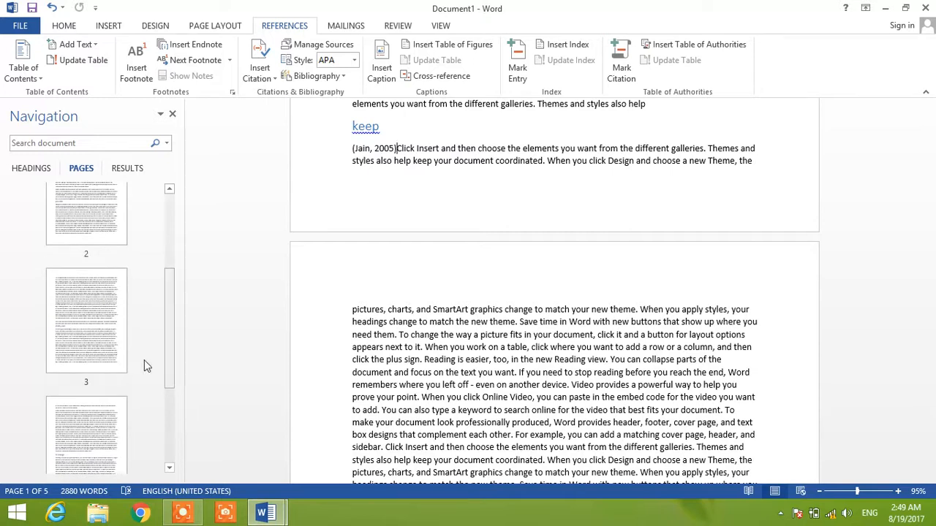
click(61, 304)
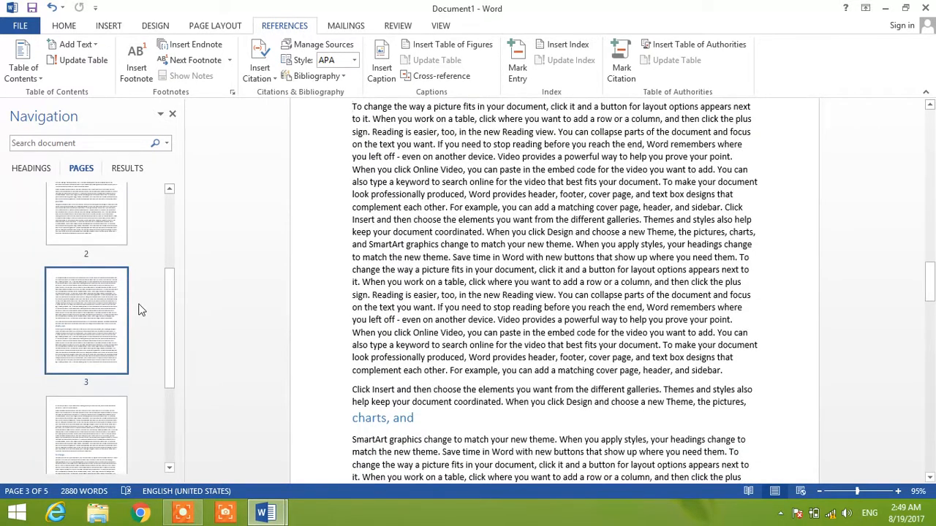
drag(167, 320, 166, 366)
click(78, 305)
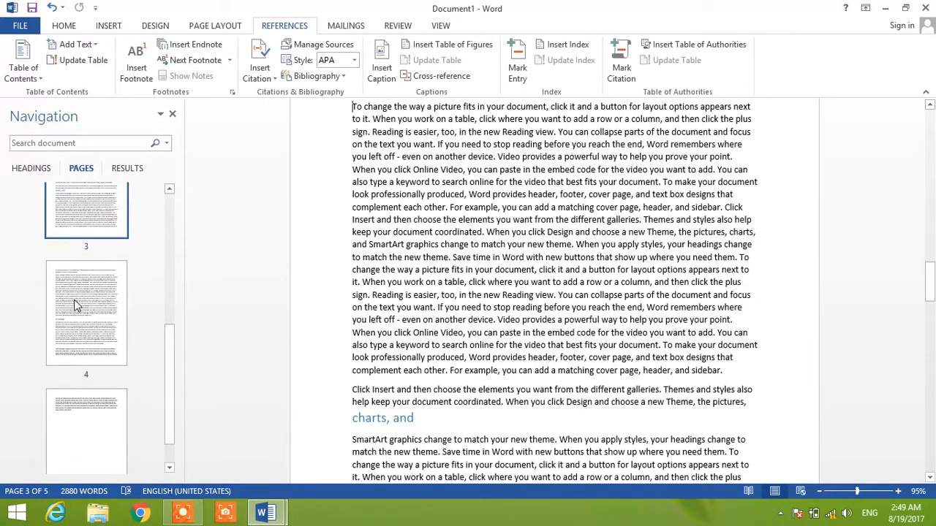
key(Down)
key(Down)
key(Down)
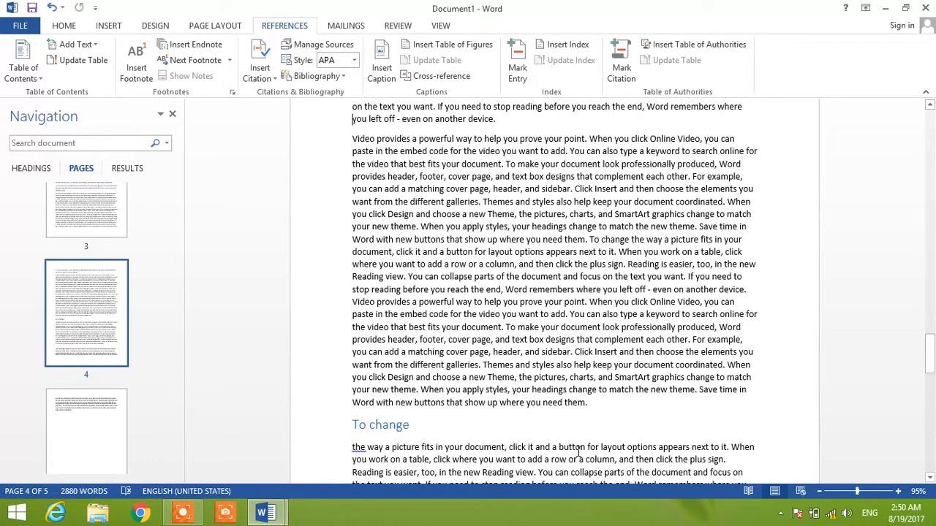
key(Down)
key(Down)
key(Down)
key(Down)
key(Down)
key(Down)
key(Down)
key(Down)
key(Down)
key(Down)
key(Down)
key(Down)
key(Down)
key(Down)
key(Down)
key(Down)
key(Down)
key(Down)
key(Down)
key(Down)
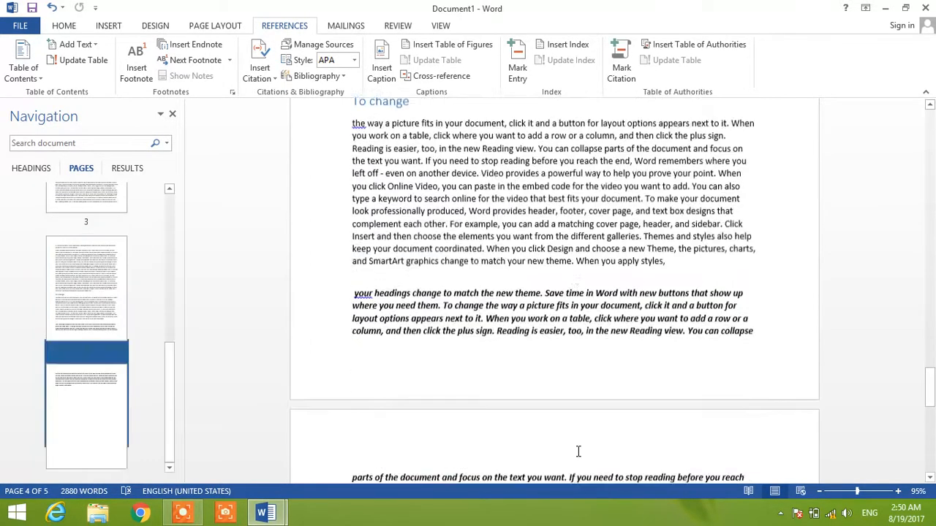
triple_click(550, 401)
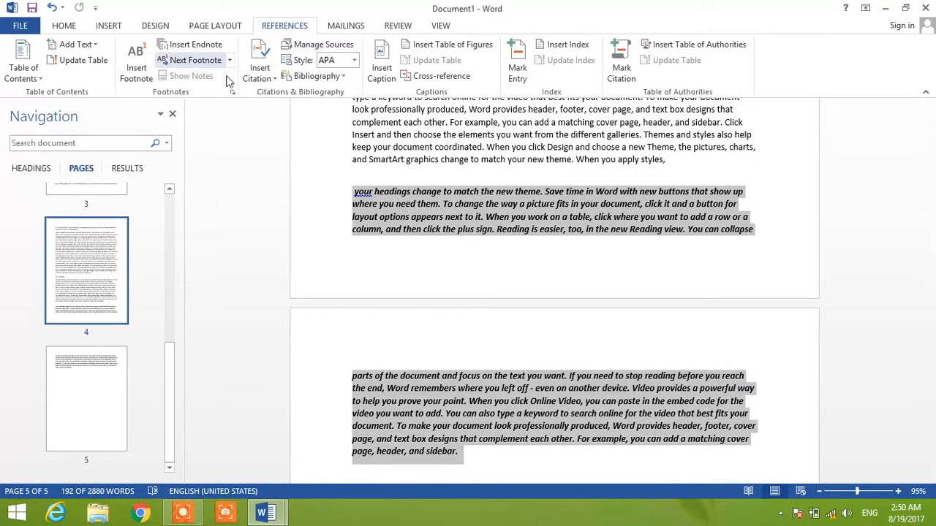
click(259, 76)
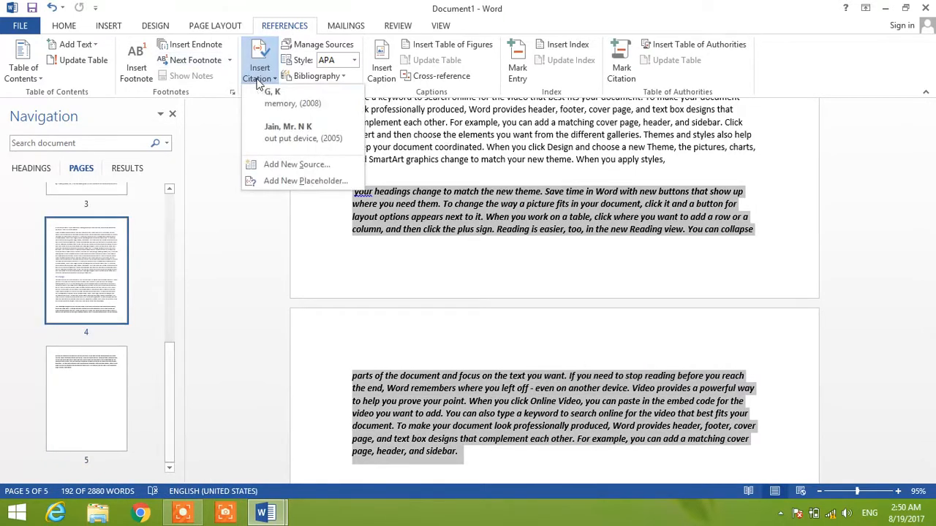
click(298, 168)
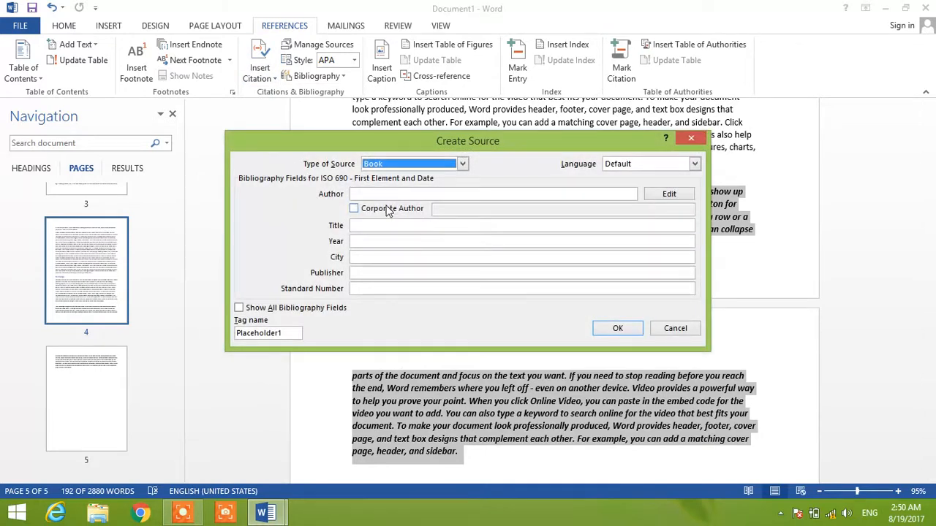
- Fill in the new book source's author name and set its title to "input device"
click(386, 193)
text(Mr. )
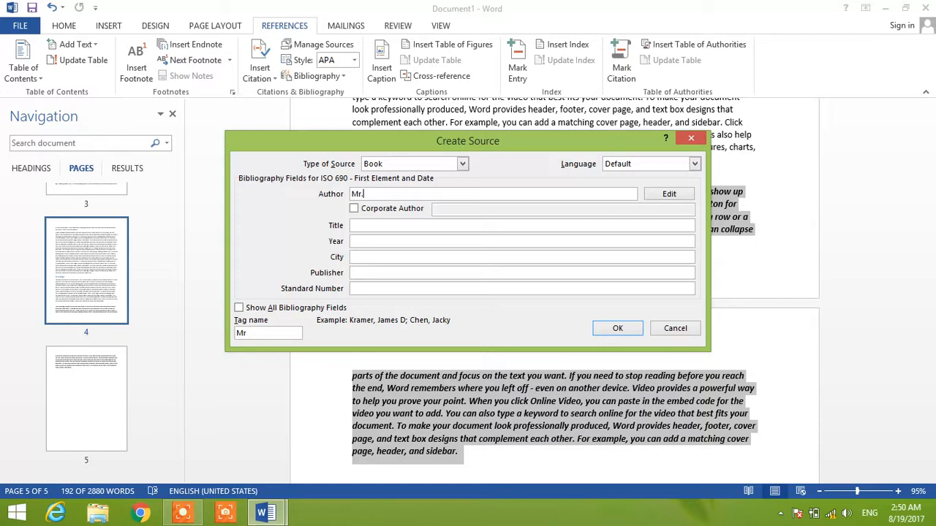
text(M K Bhatiyatitya)
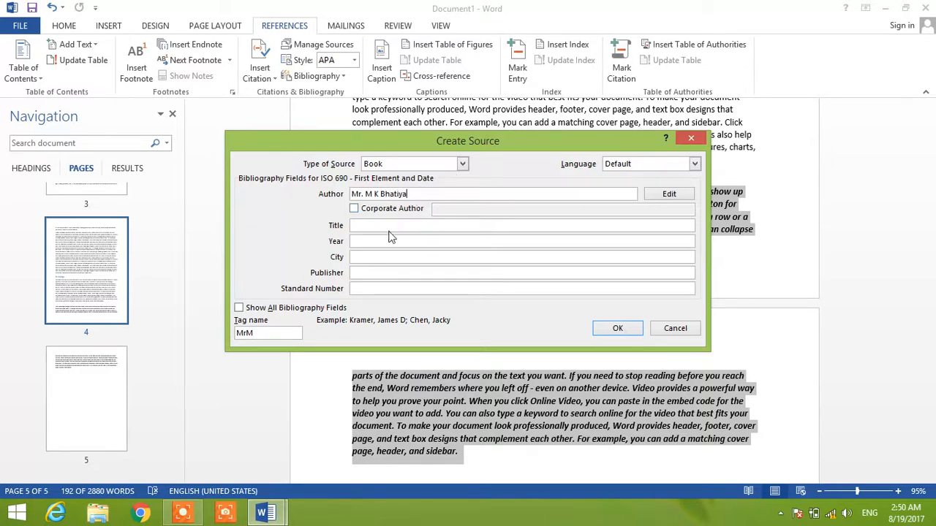
click(396, 226)
text(inpu)
text(t )
text(dec)
text(vice)
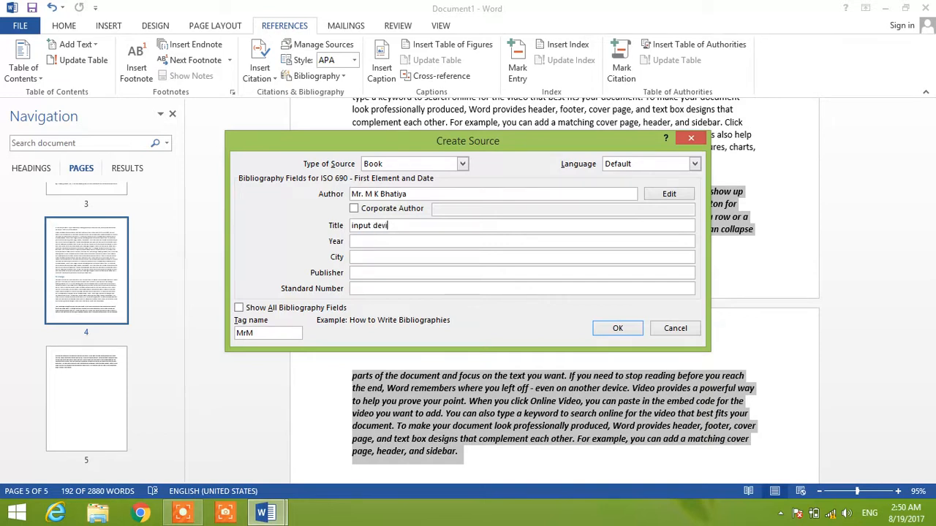
- Set the book source's year to 2009 and its city to "Badshah Nagar"
click(380, 240)
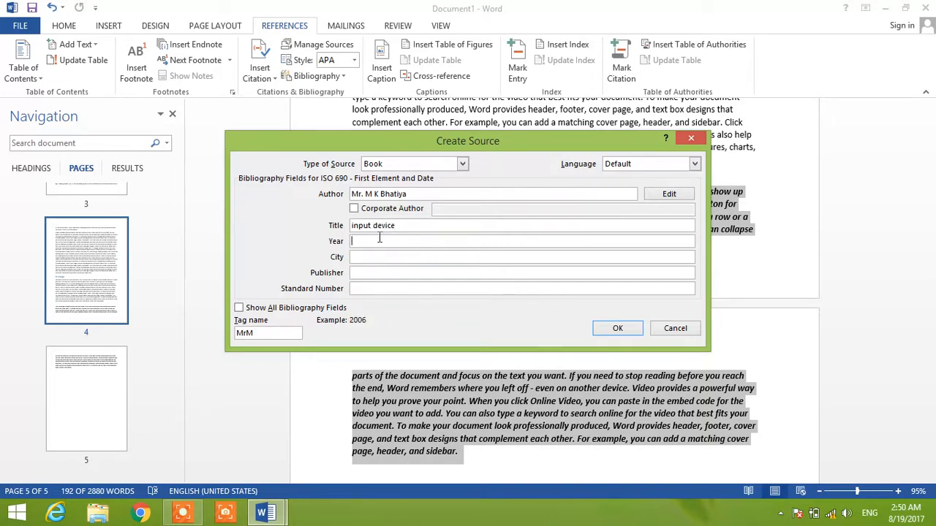
text(20009)
key(shift+Left)
key(BackSpace)
key(Tab)
text(Badsha)
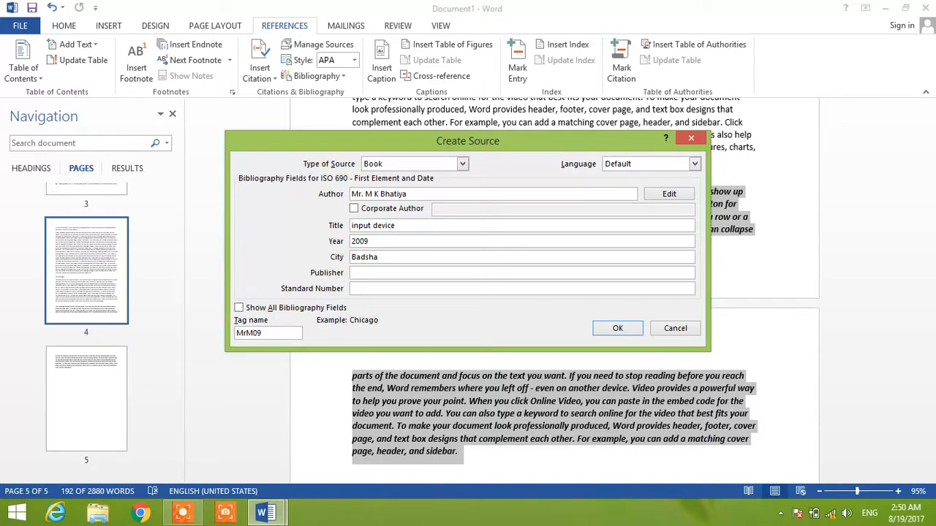
text(h Nagar)
- Set the publisher to "Manjul" and the standard number to 3, and create the source to insert its citation after the "To change" section
click(379, 273)
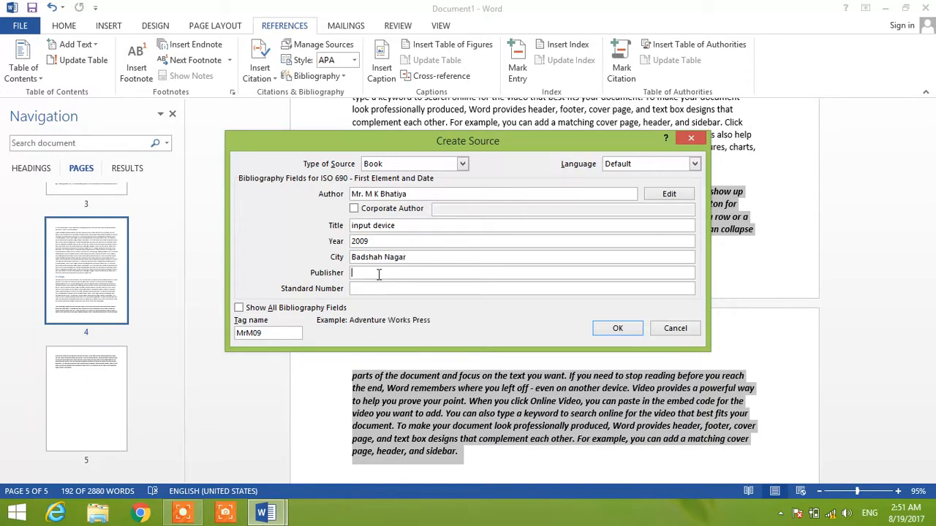
text(Manjul)
click(428, 289)
text(3)
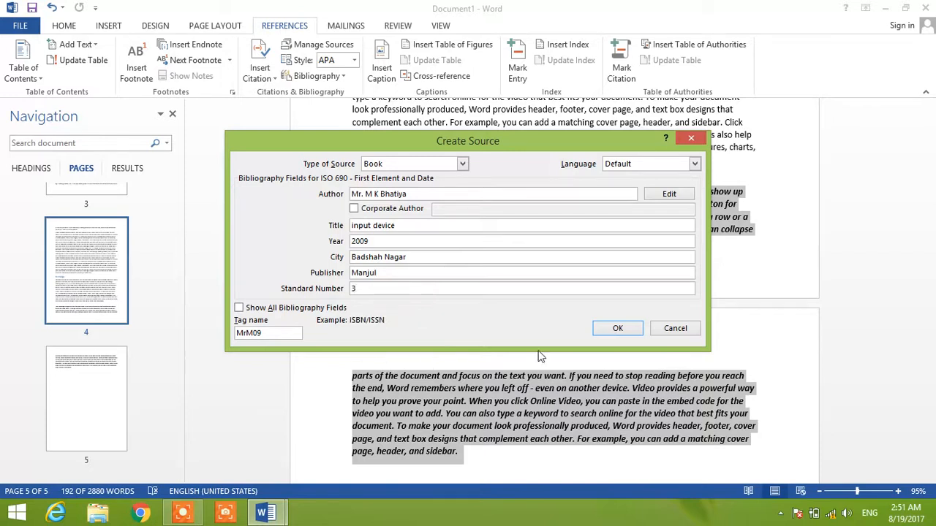
click(618, 329)
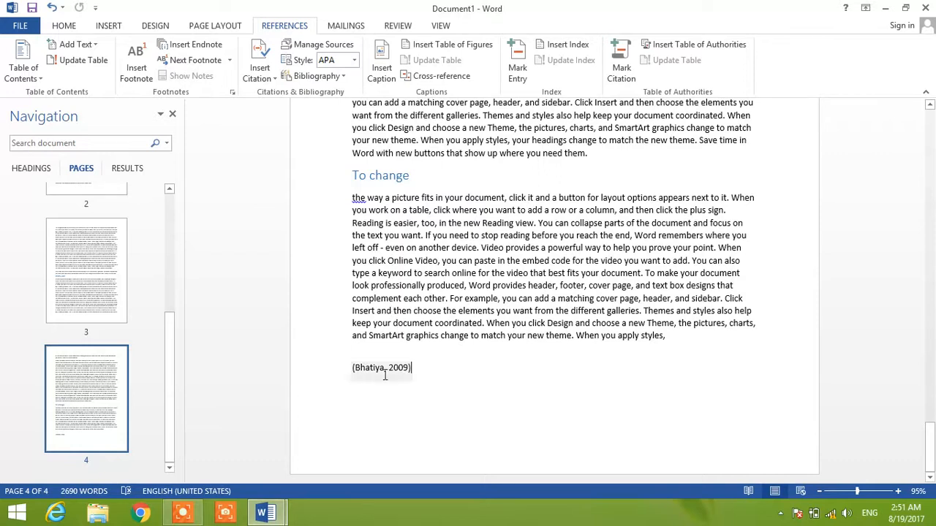
- Insert a page break before the "Computer" title to add a blank first page, and go to that page
drag(173, 381, 169, 220)
click(56, 212)
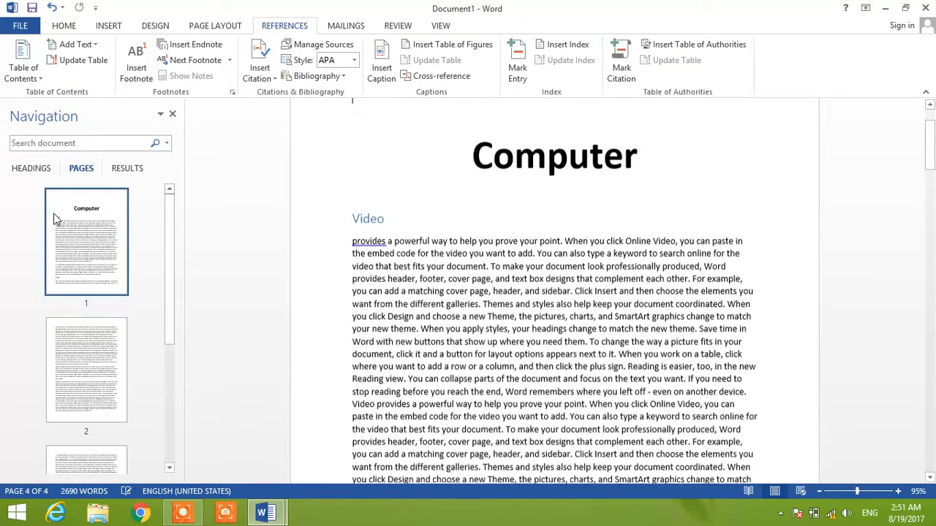
key(ctrl+Return)
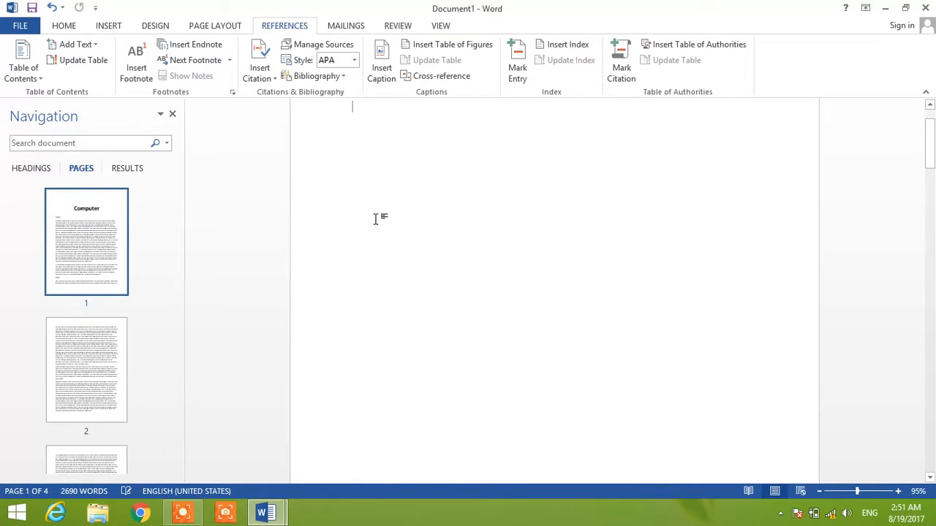
click(77, 243)
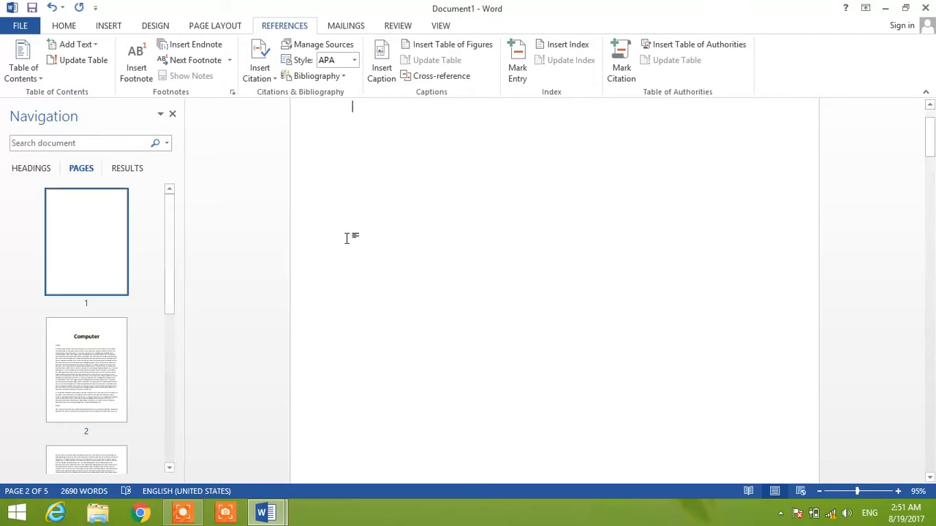
- Add three empty lines on the blank first page and insert the built-in Bibliography there
key(Return)
key(Return)
key(Return)
key(Return)
key(Return)
key(Return)
key(Return)
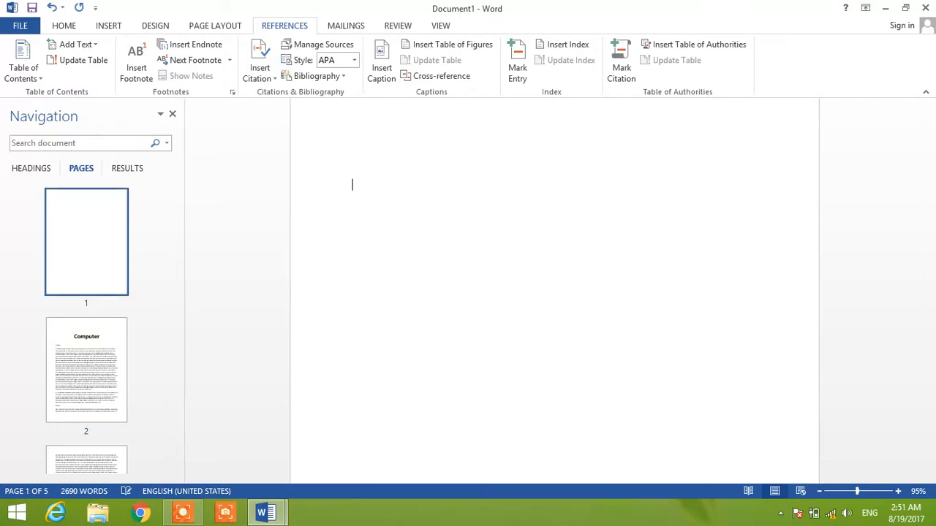
click(346, 75)
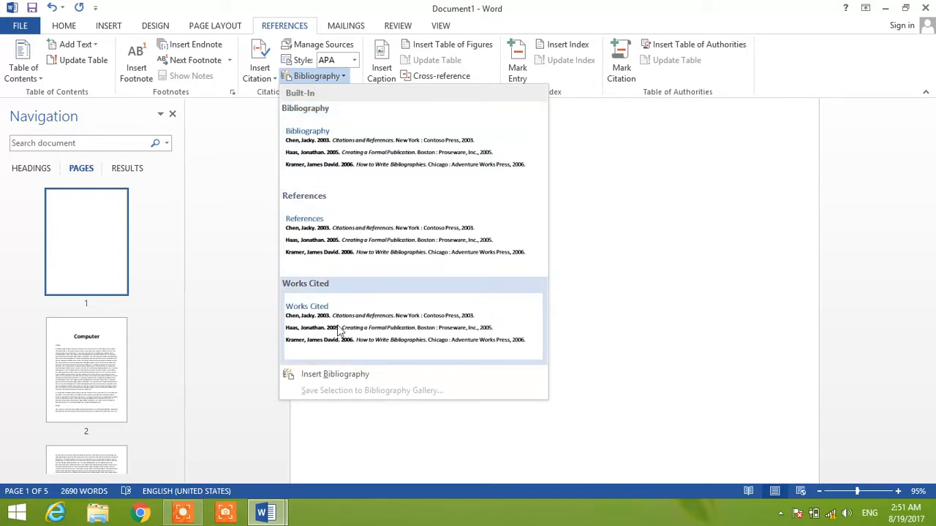
click(341, 157)
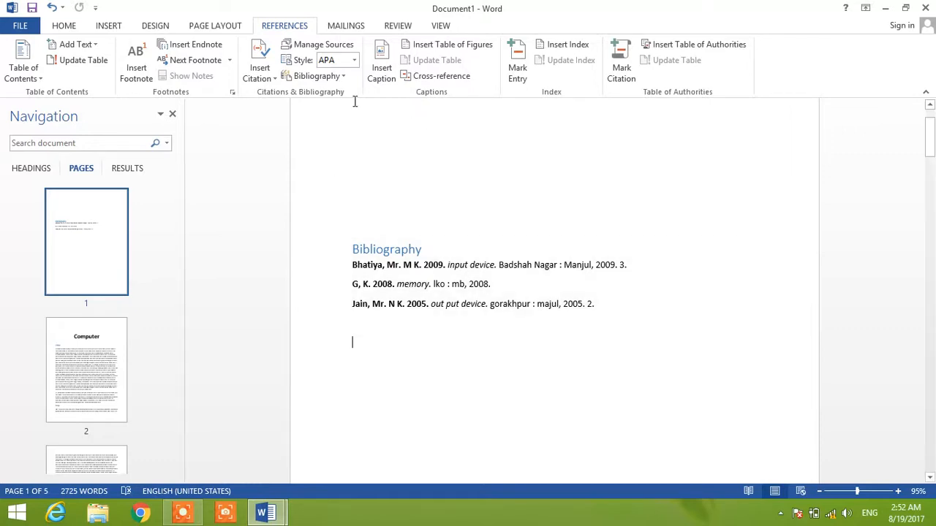
- Copy the "computer classification" and "computer input device" sources from the master list to the current list, and update the bibliography
click(350, 47)
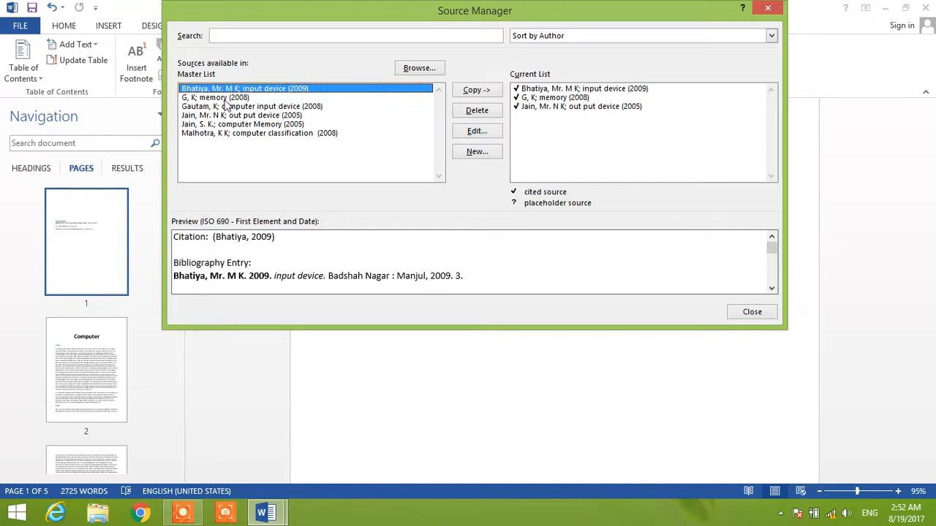
click(260, 134)
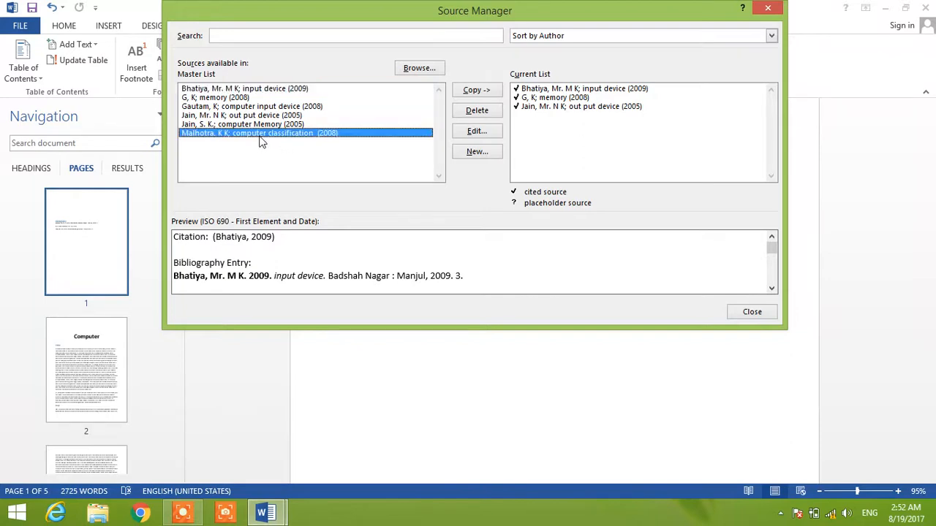
click(479, 92)
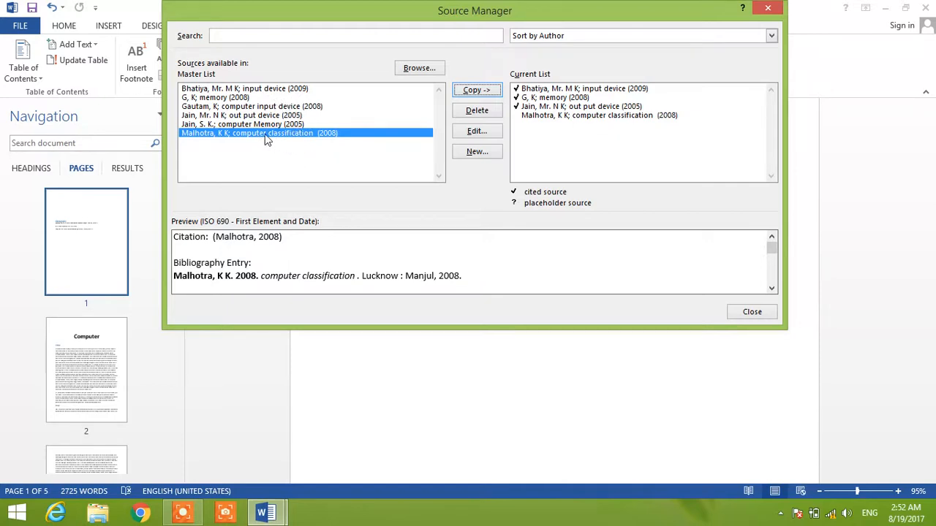
click(230, 107)
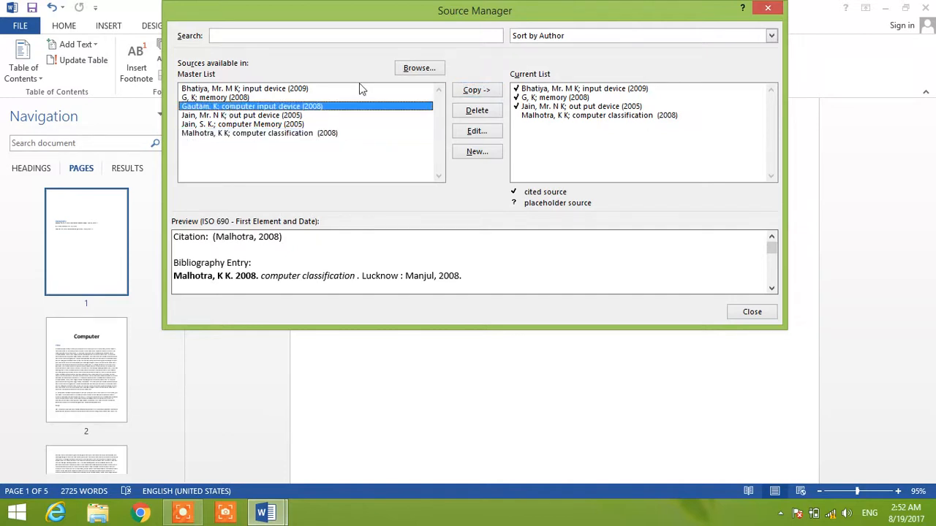
click(476, 89)
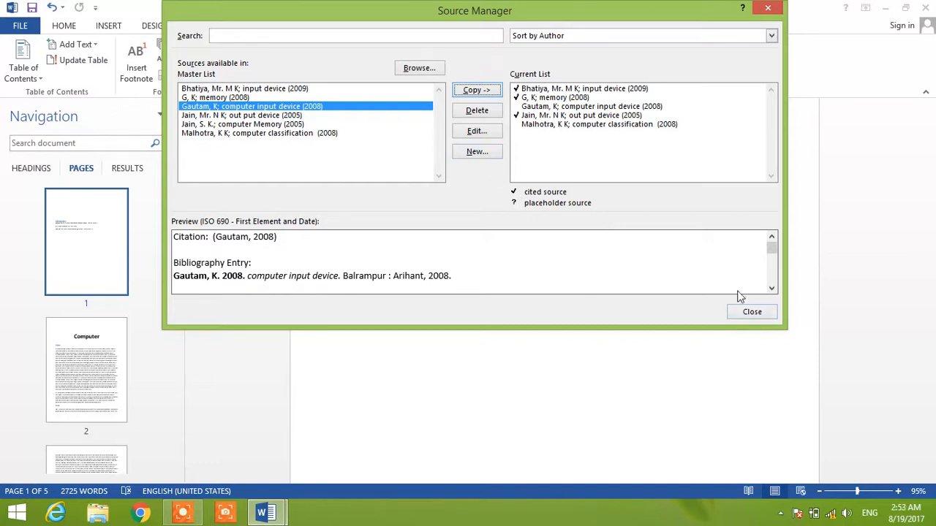
click(751, 313)
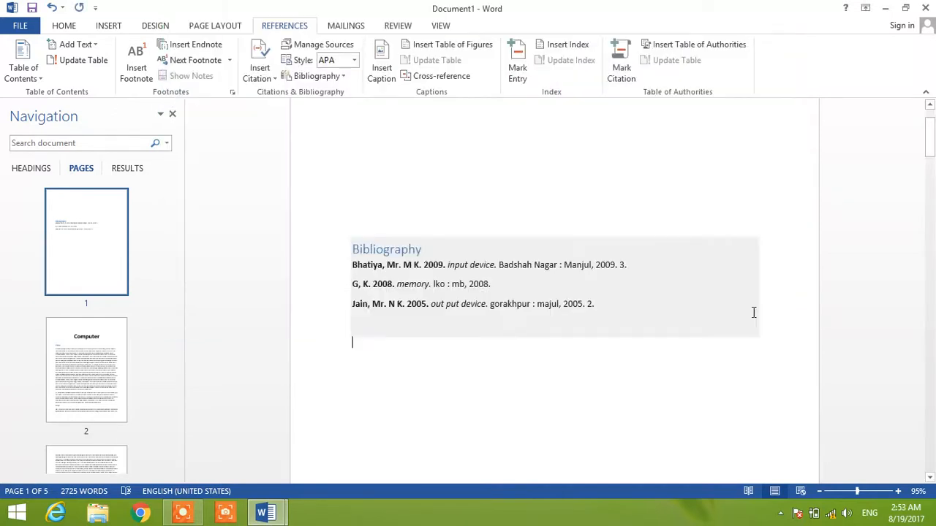
click(424, 252)
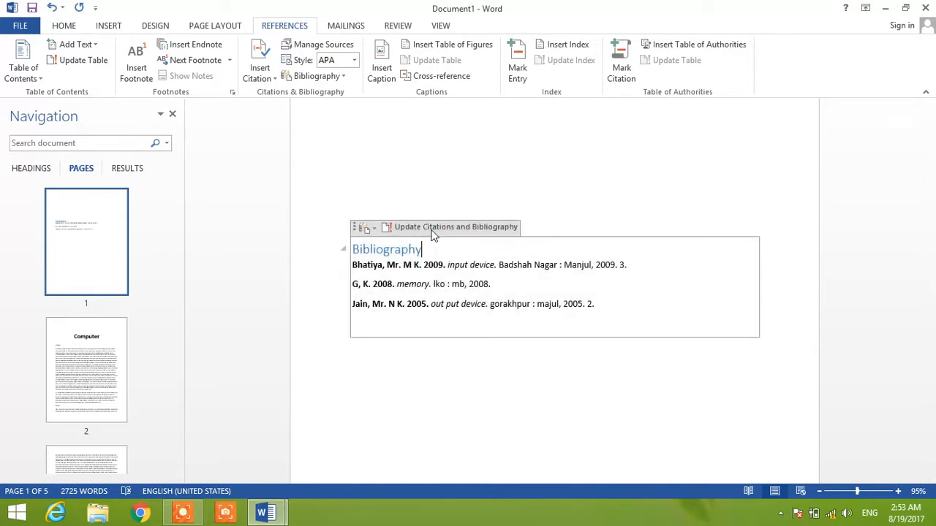
click(433, 232)
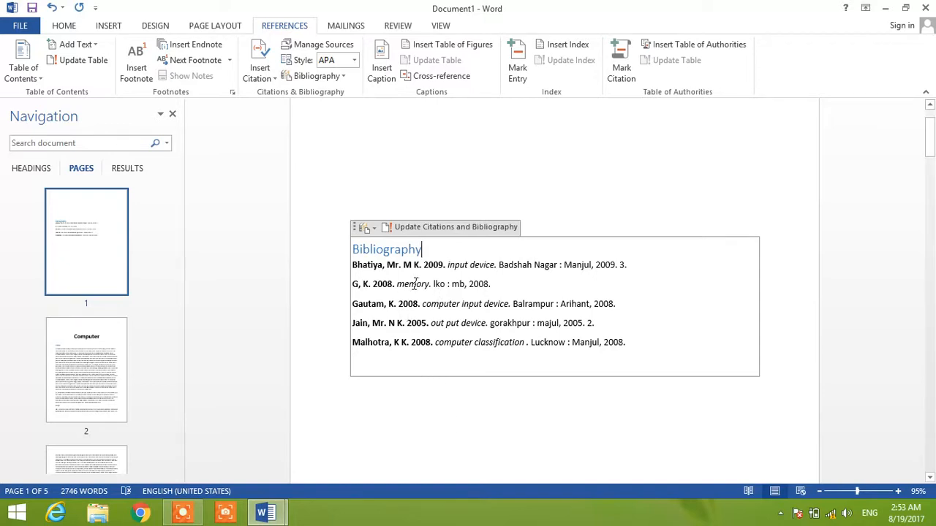
- Copy the 2009 "input device" source from the current list to the master list, overwriting the existing entry
click(338, 46)
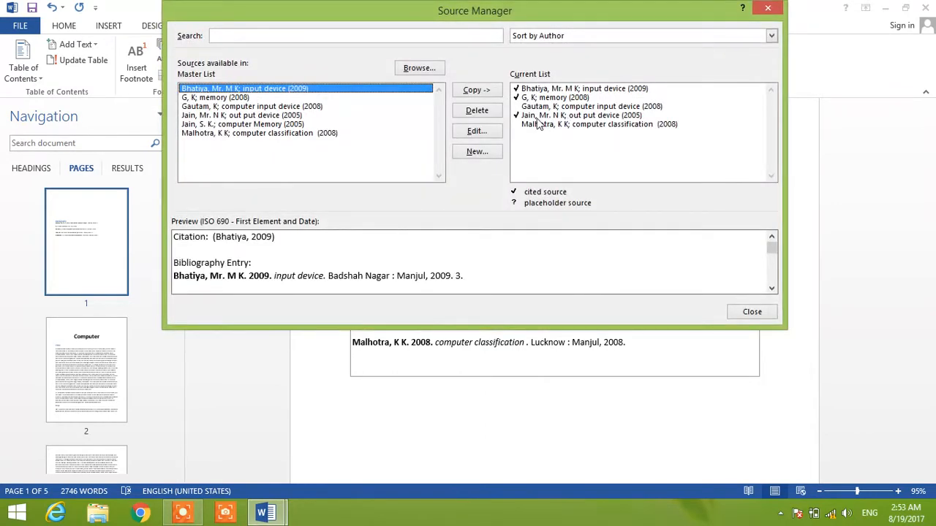
click(766, 9)
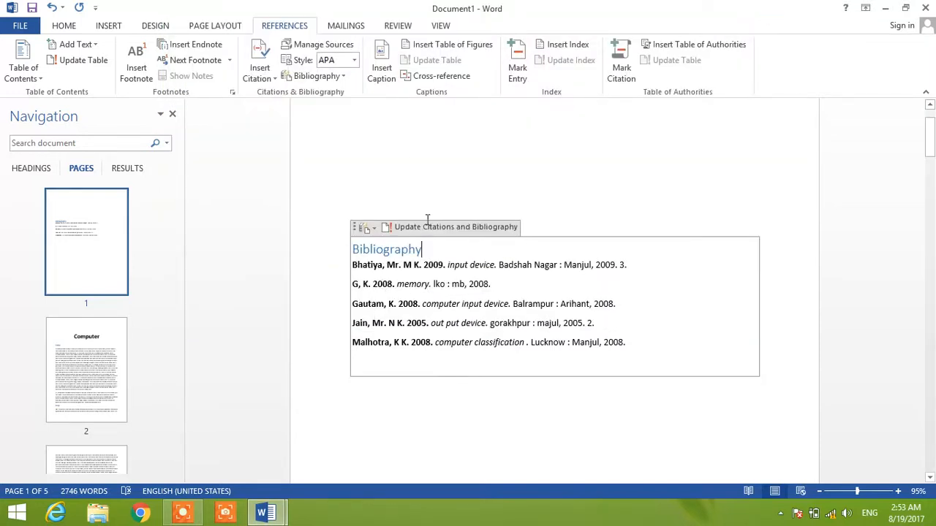
click(340, 45)
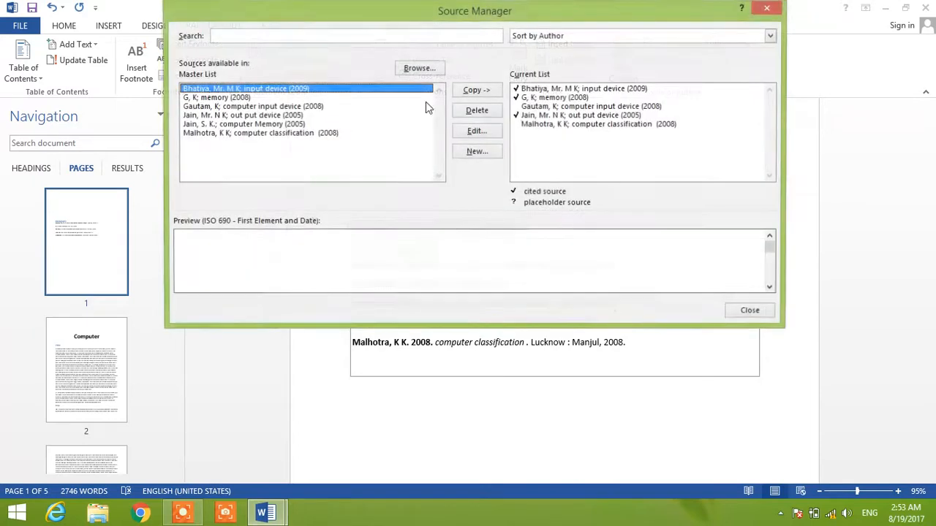
click(569, 89)
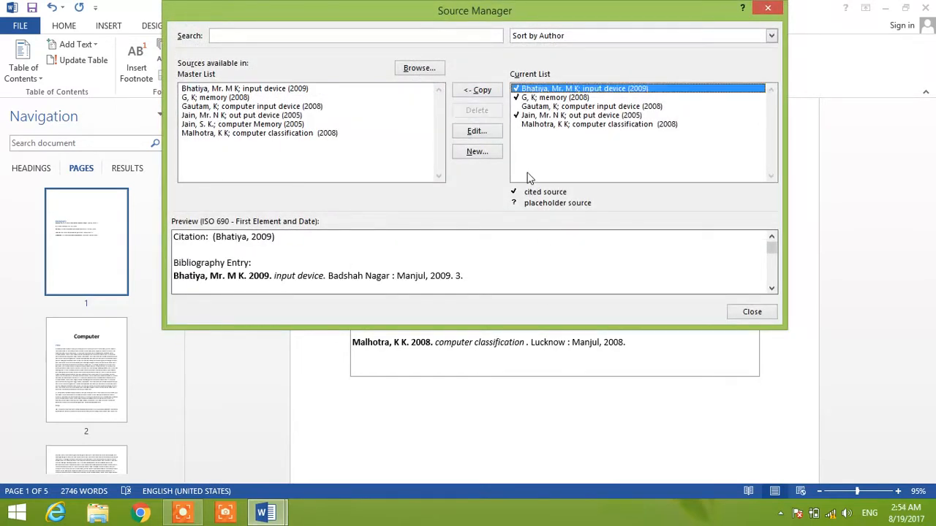
click(484, 90)
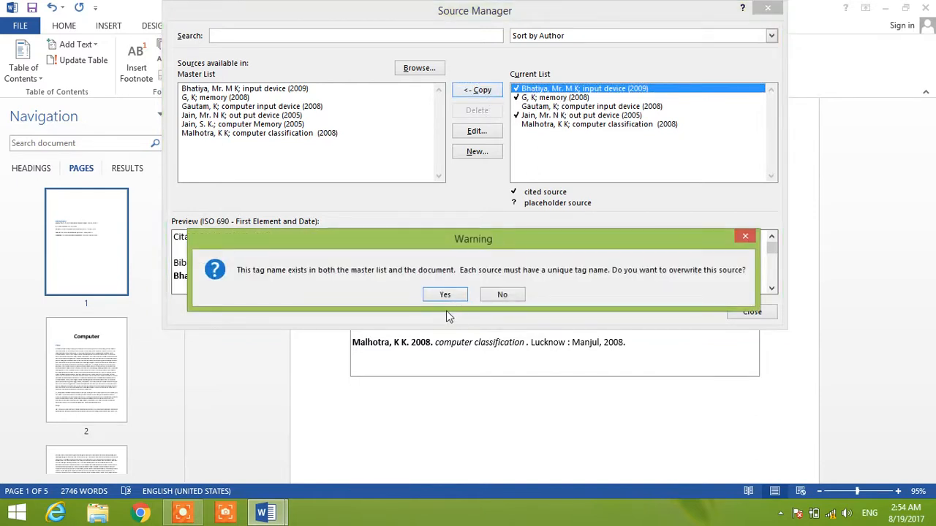
click(445, 294)
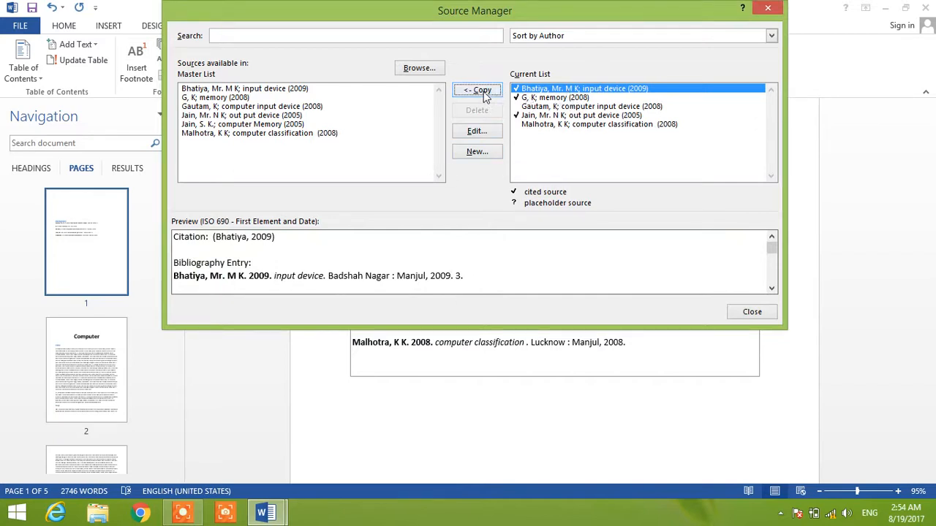
- Examine the edit form of the "input device" source and the blank form for a new source, leaving both without changes
click(476, 132)
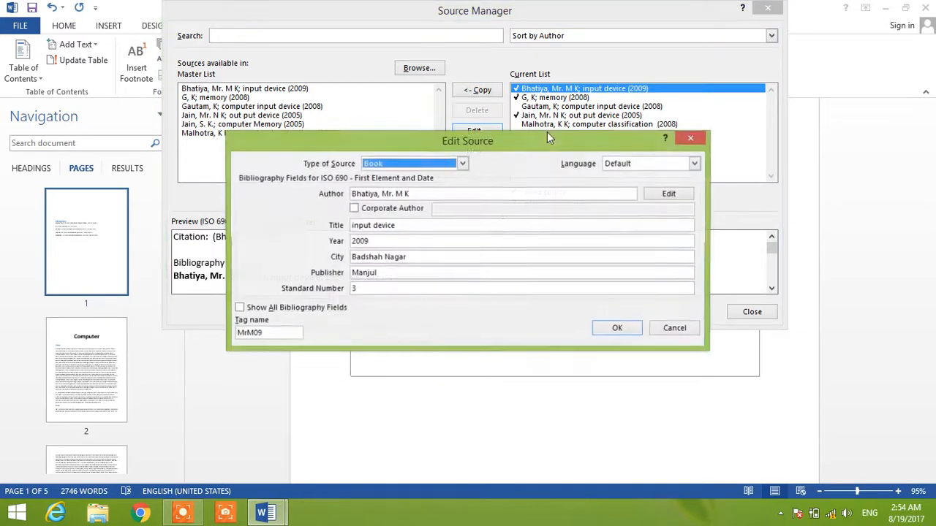
click(689, 140)
click(477, 153)
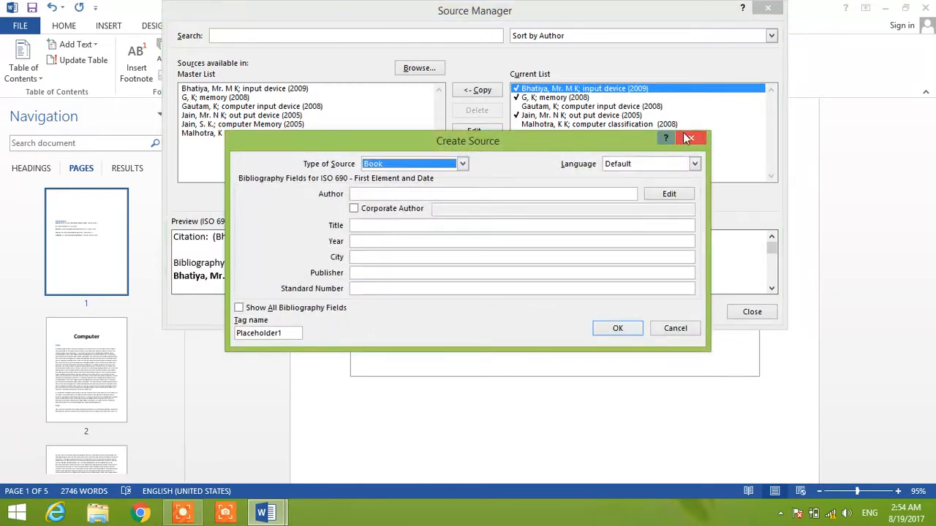
click(691, 139)
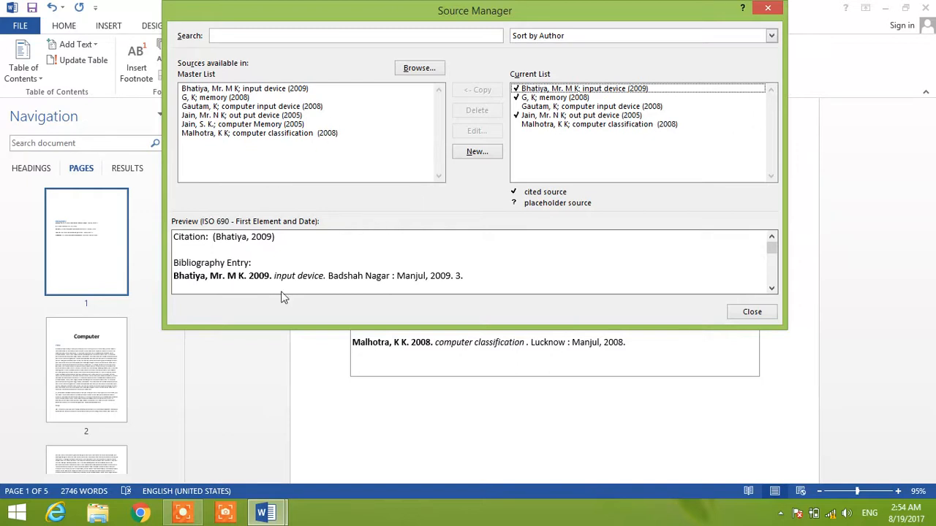
click(248, 116)
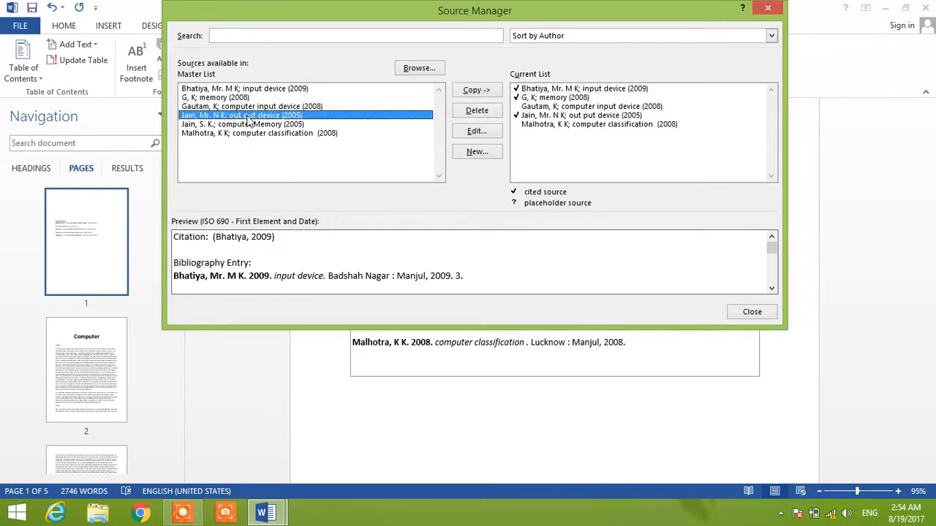
click(390, 34)
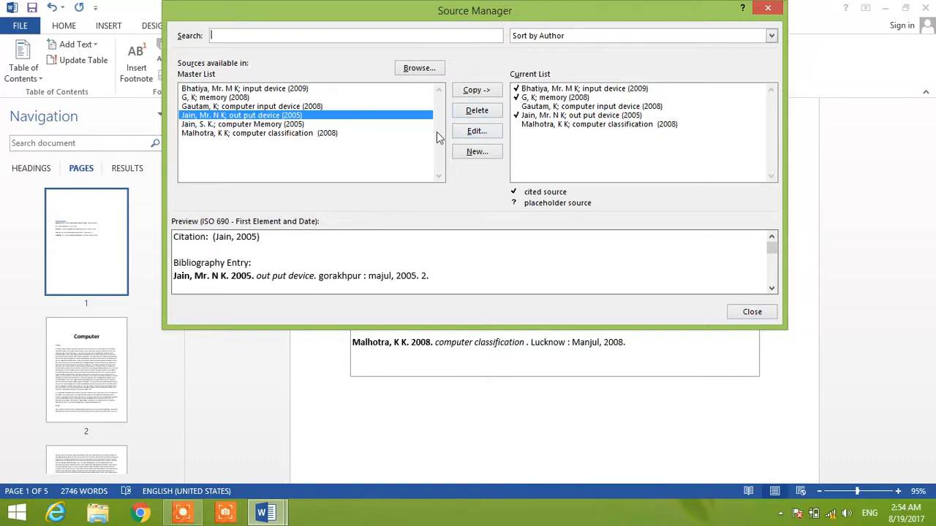
click(525, 90)
click(486, 93)
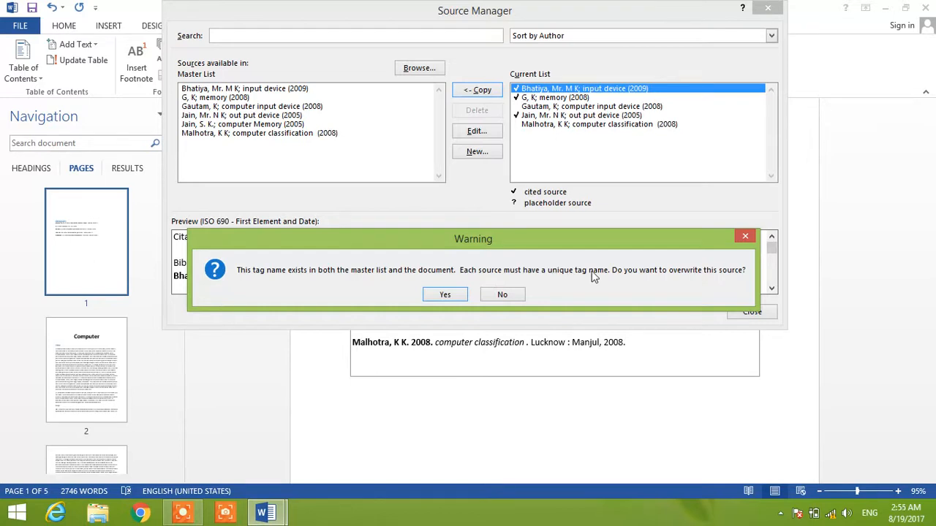
click(504, 296)
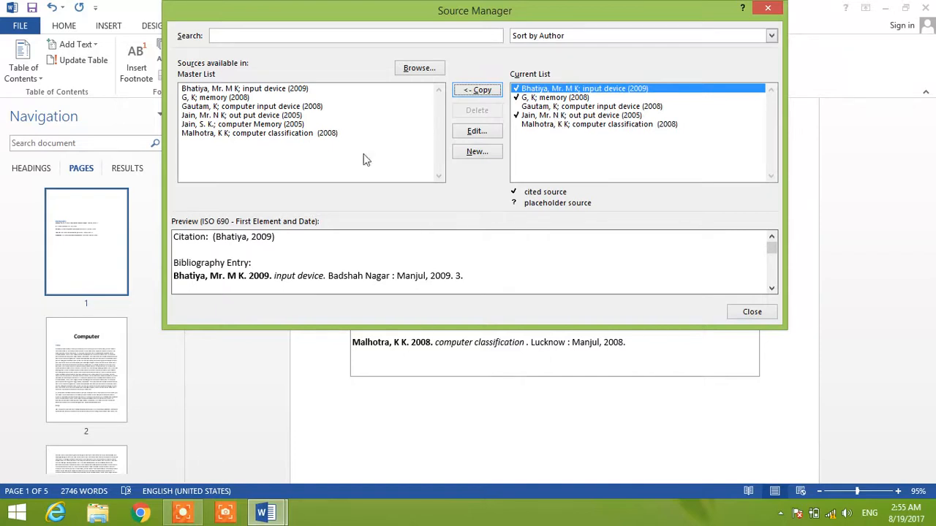
- Delete the "computer input device" and "computer classification" sources from the current list, and update the bibliography
click(541, 107)
click(476, 111)
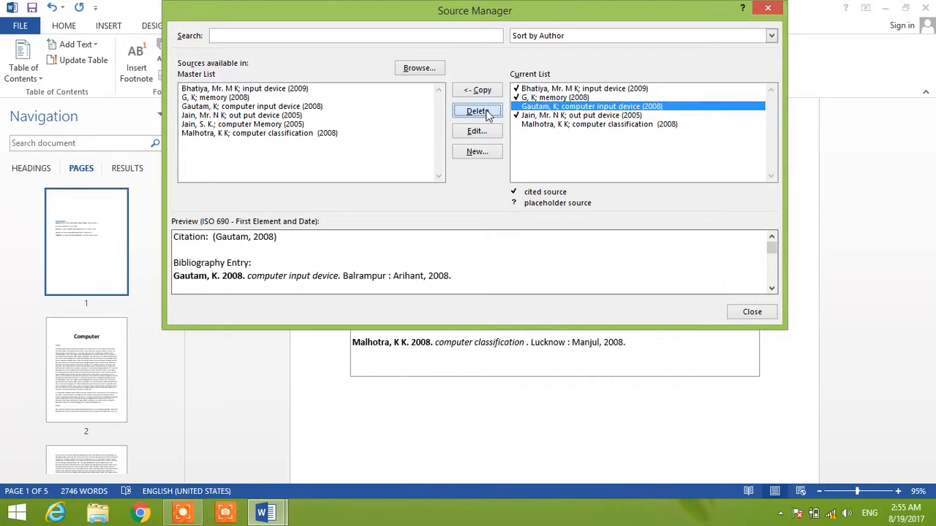
click(565, 115)
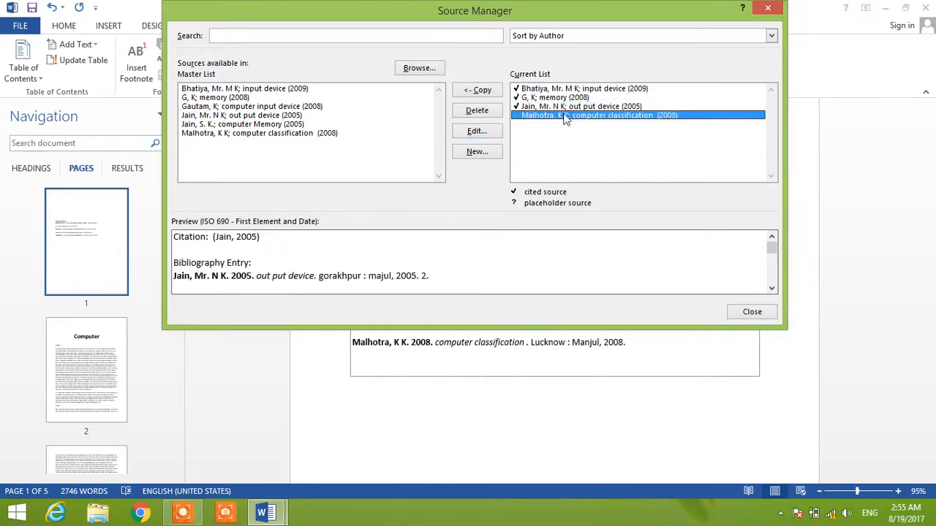
click(469, 110)
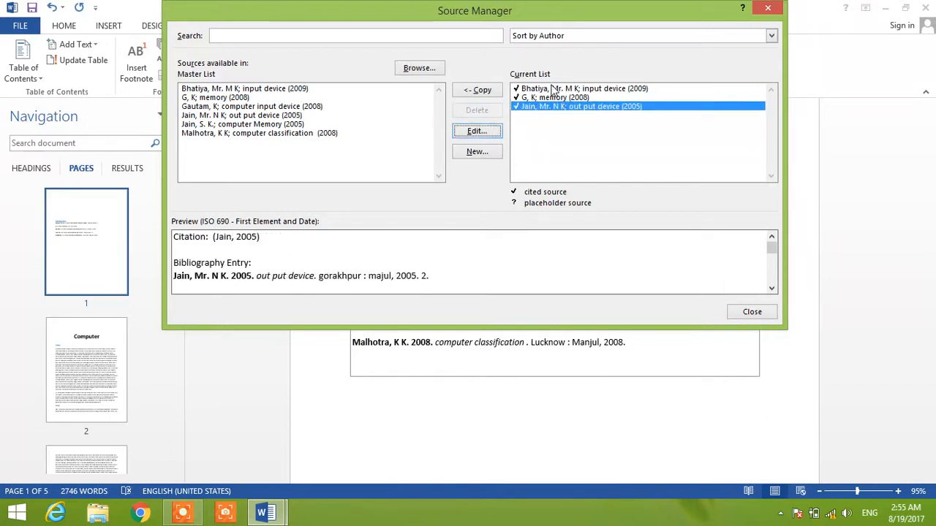
click(554, 89)
click(541, 99)
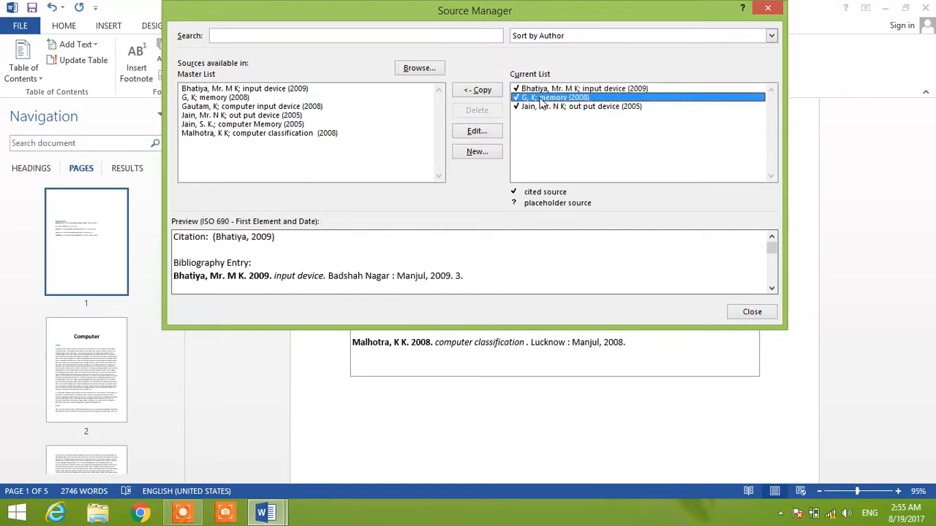
click(541, 107)
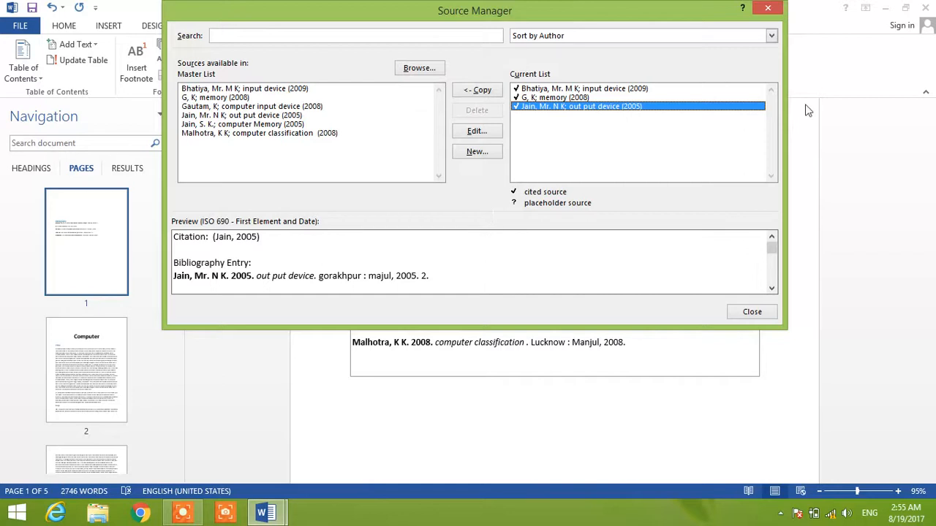
click(751, 312)
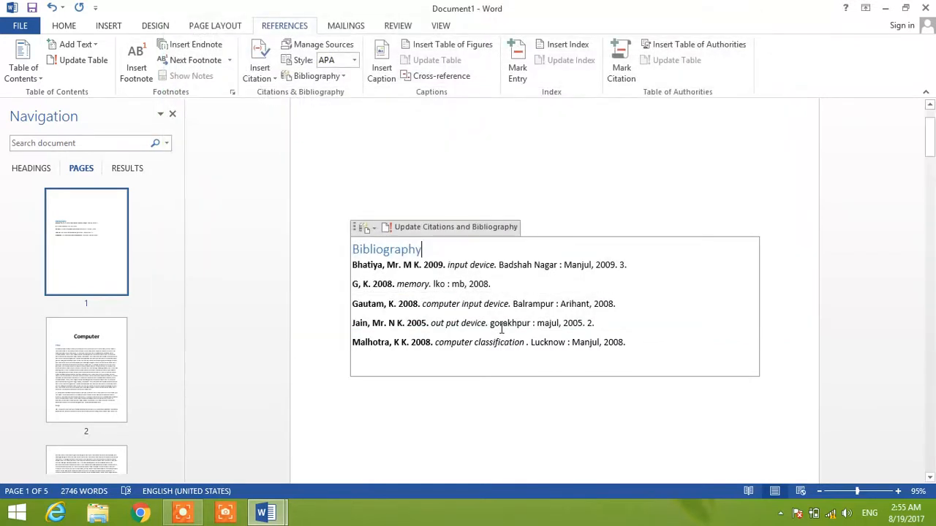
click(432, 227)
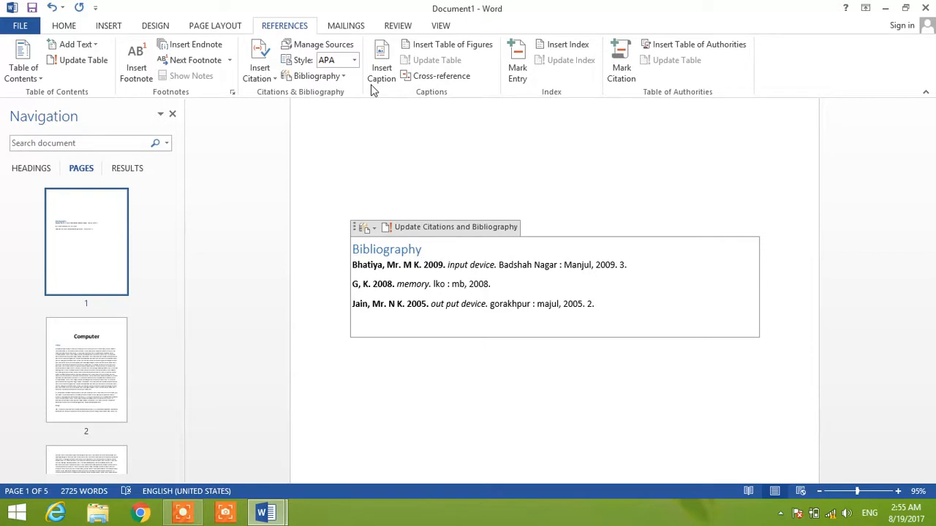
- Try the Harvard - Anglia, GOST - Name Sort and Turabian citation styles on the bibliography
click(355, 62)
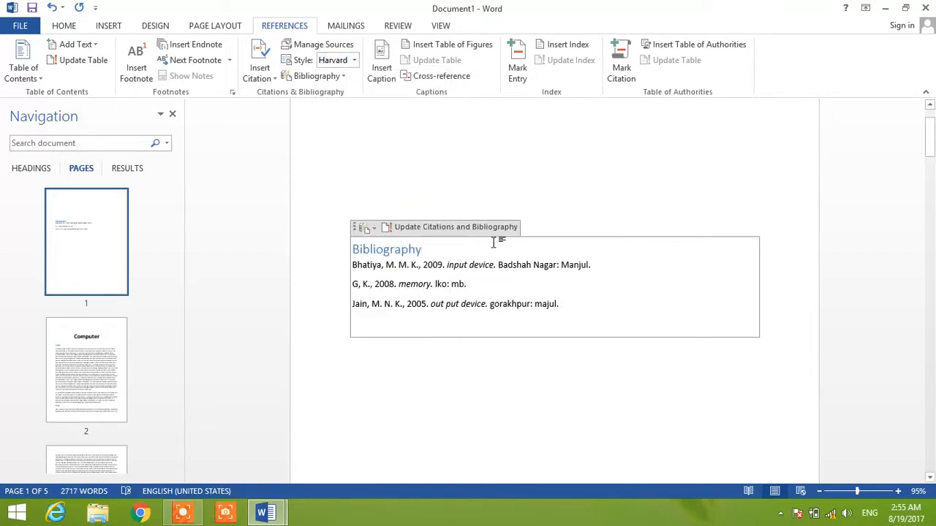
click(355, 60)
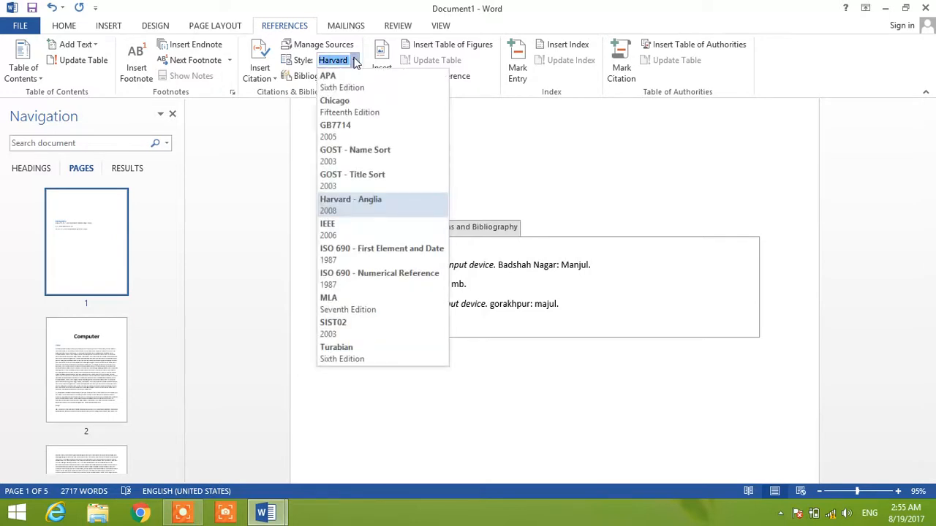
click(346, 155)
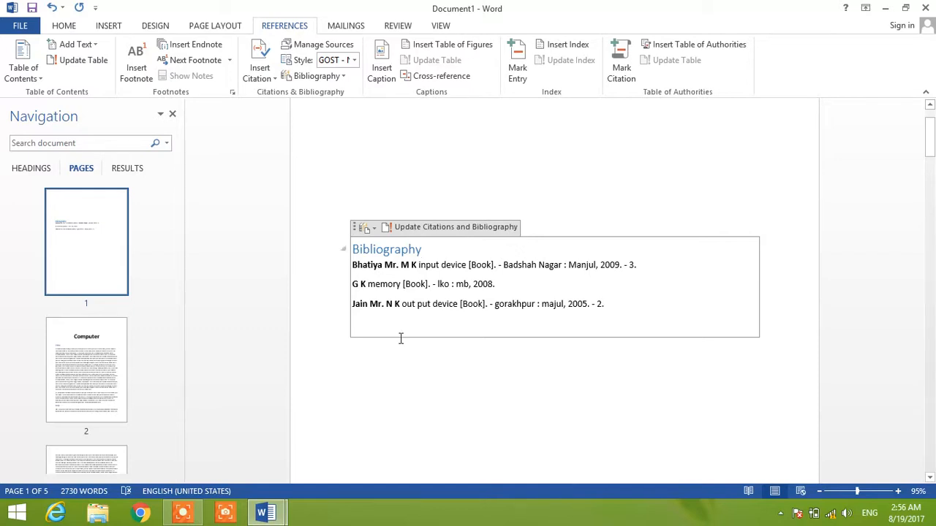
click(354, 62)
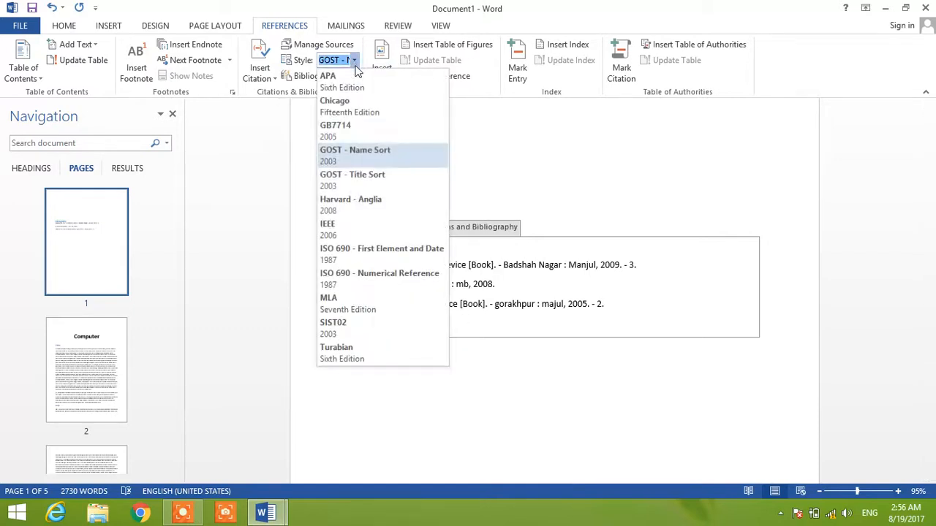
click(346, 363)
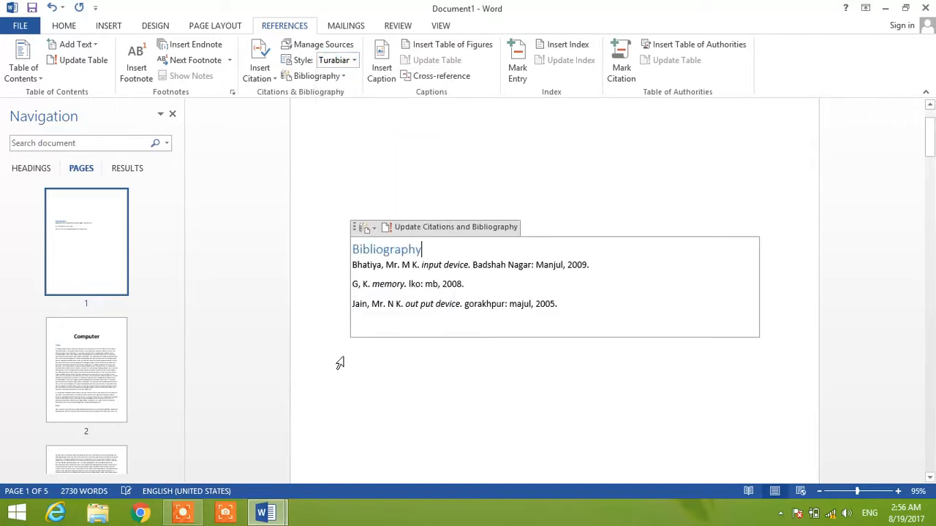
- Set the document's citation and bibliography style to APA Sixth Edition
click(355, 63)
click(355, 62)
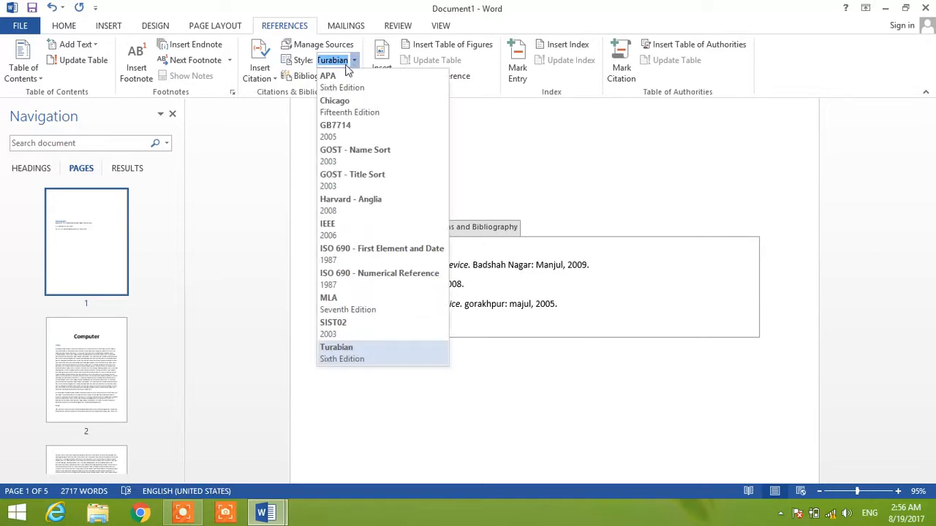
key(Escape)
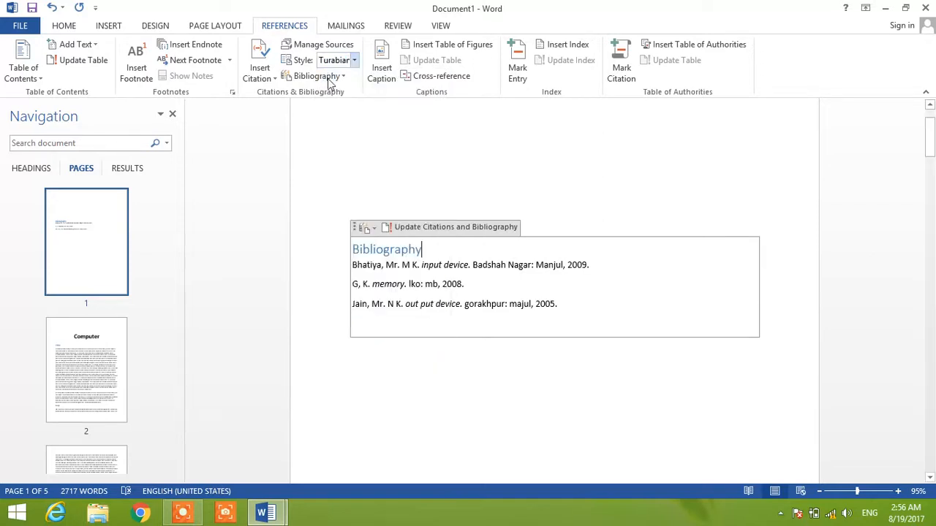
- Try to select the whole bibliography block and make its text bold
click(529, 340)
click(421, 240)
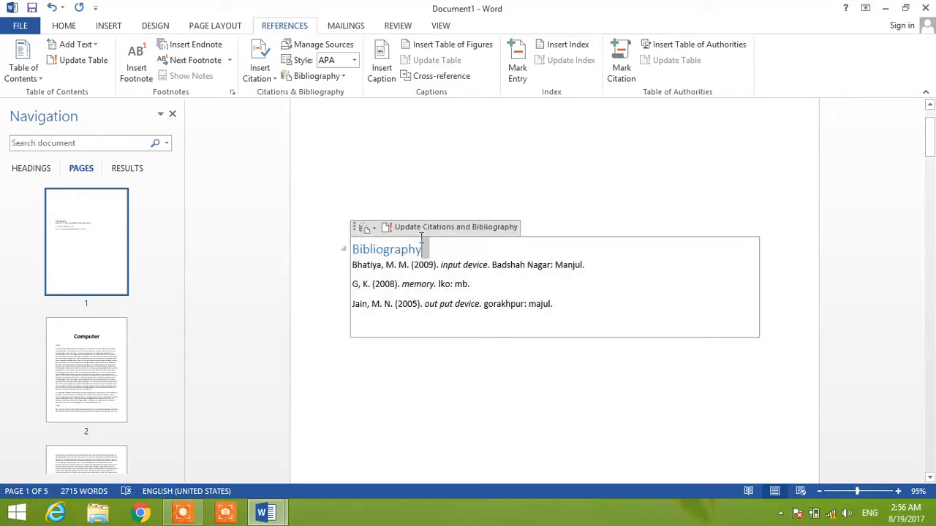
click(360, 229)
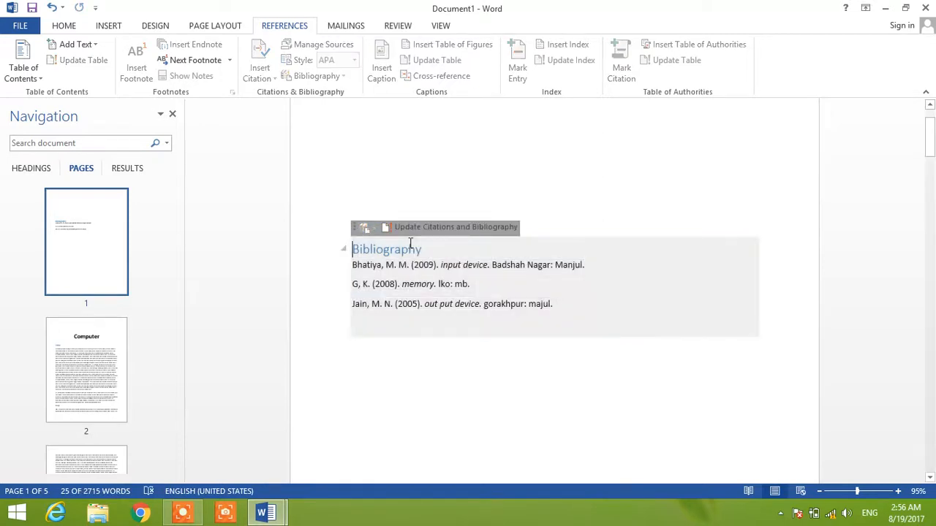
text(b)
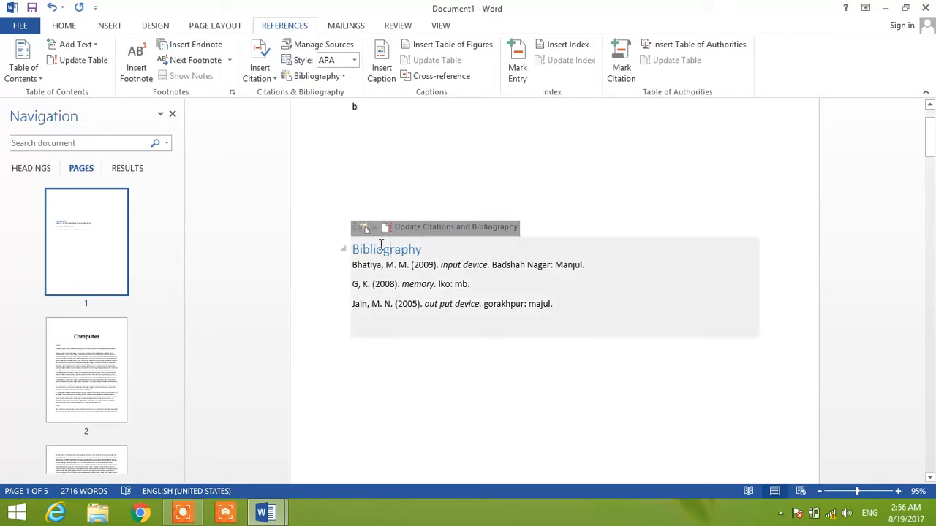
- Make the whole bibliography block bold and enlarge its text, heading included, keeping the first entry on a single line
click(355, 228)
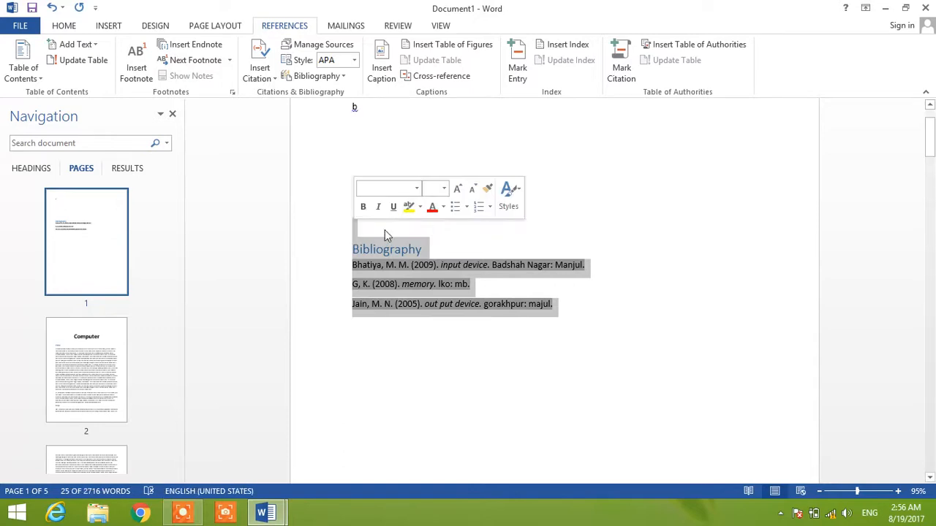
key(ctrl+b)
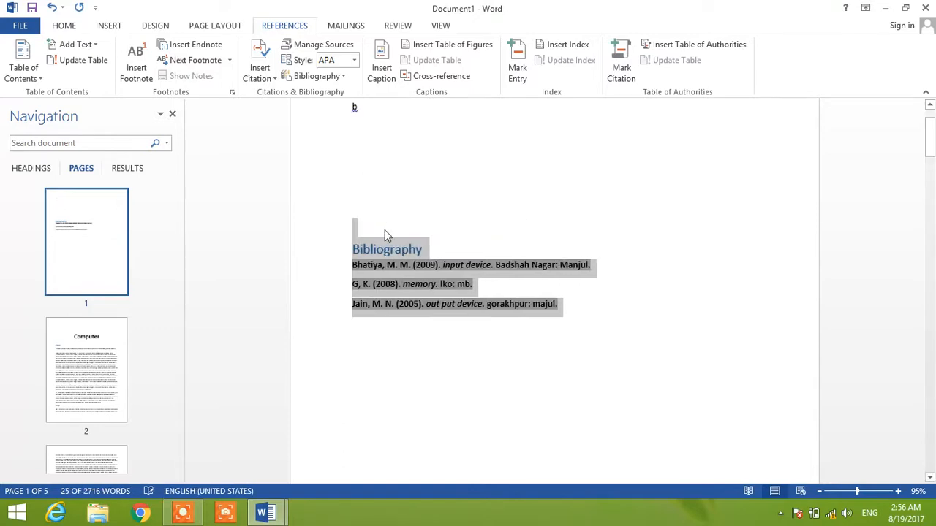
key(ctrl+shift+period)
key(ctrl+shift+period)
key(ctrl+shift+period)
key(ctrl+shift+period)
key(ctrl+shift+period)
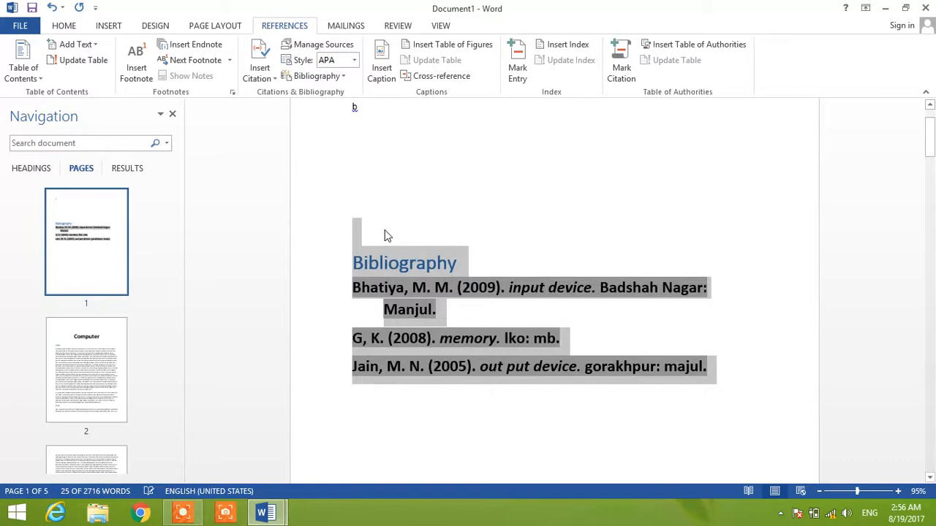
key(ctrl+bracketleft)
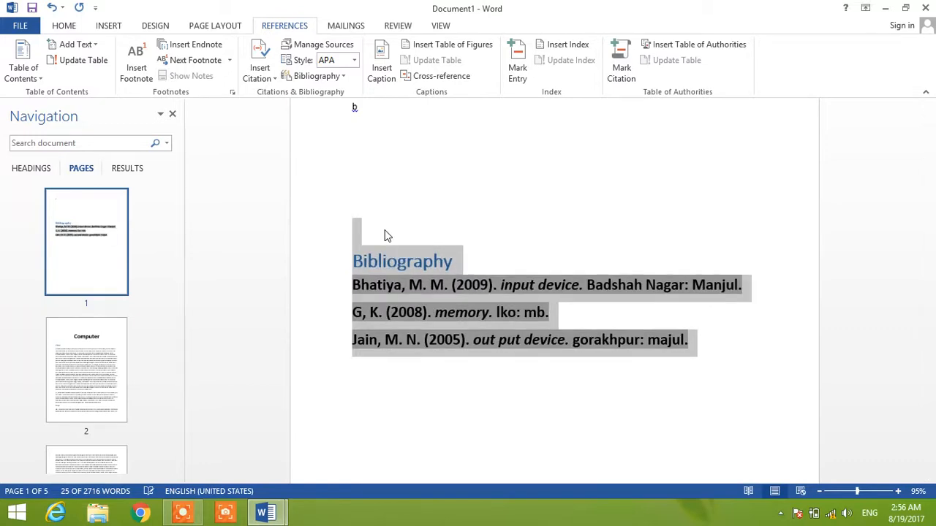
click(474, 228)
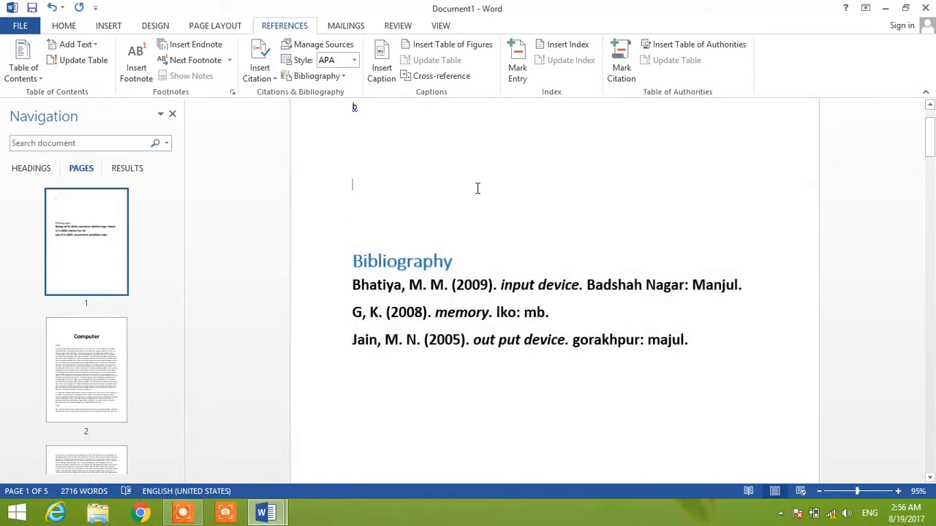